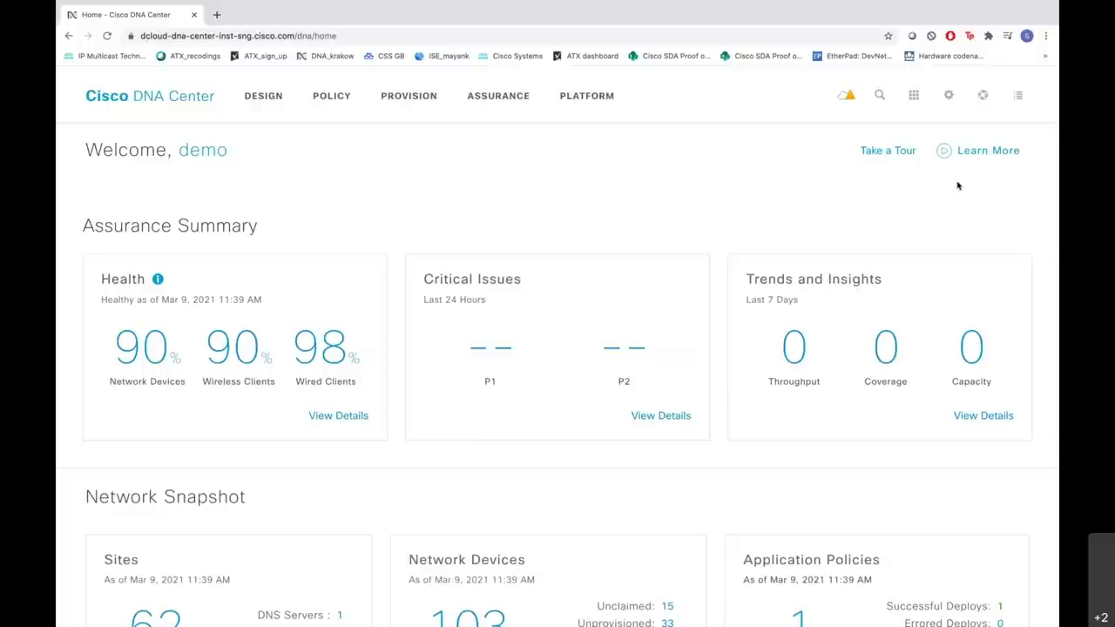
Check the Cisco DNA Center version (1.3.3.3.1) in Help > About
click(983, 99)
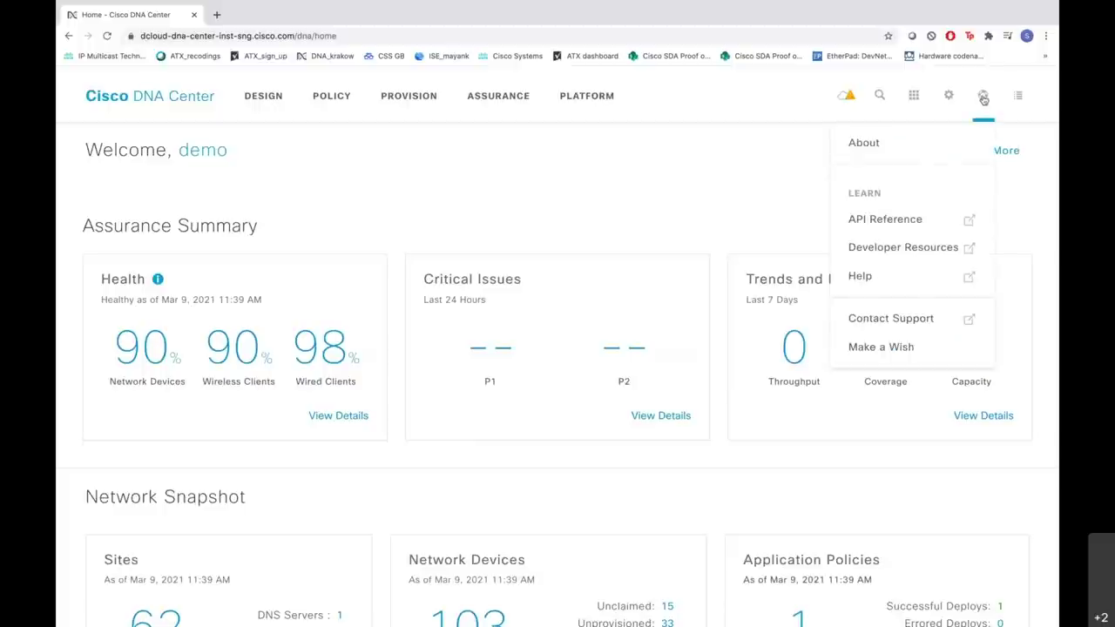
click(861, 147)
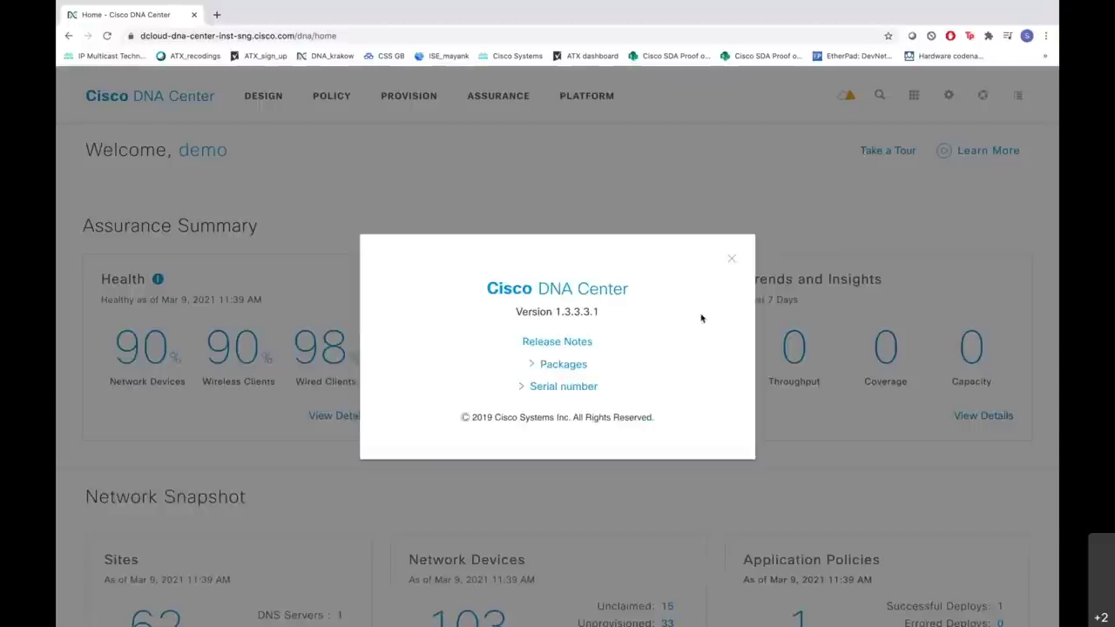
click(731, 260)
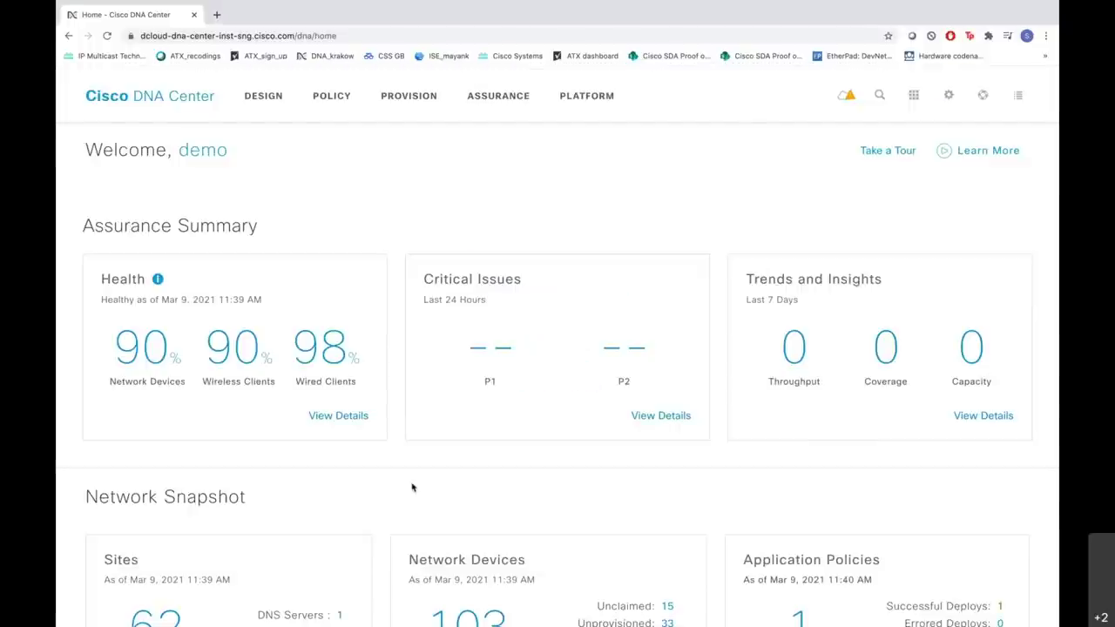
Launch the Discovery tool from the home page's Tools section
scroll(413, 488, down, 5)
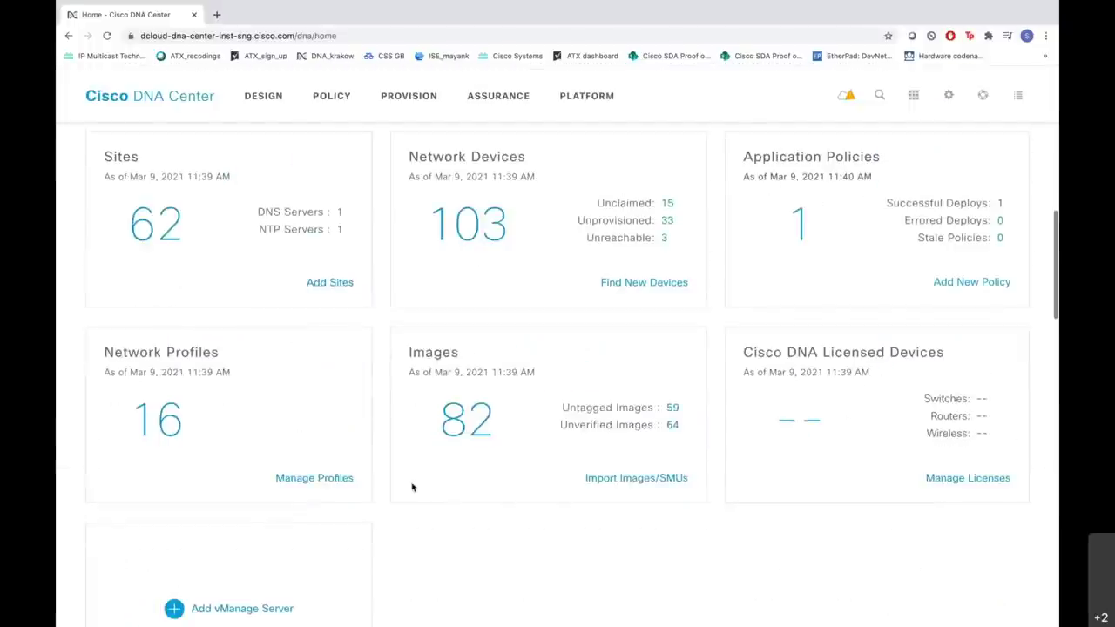
scroll(413, 488, down, 3)
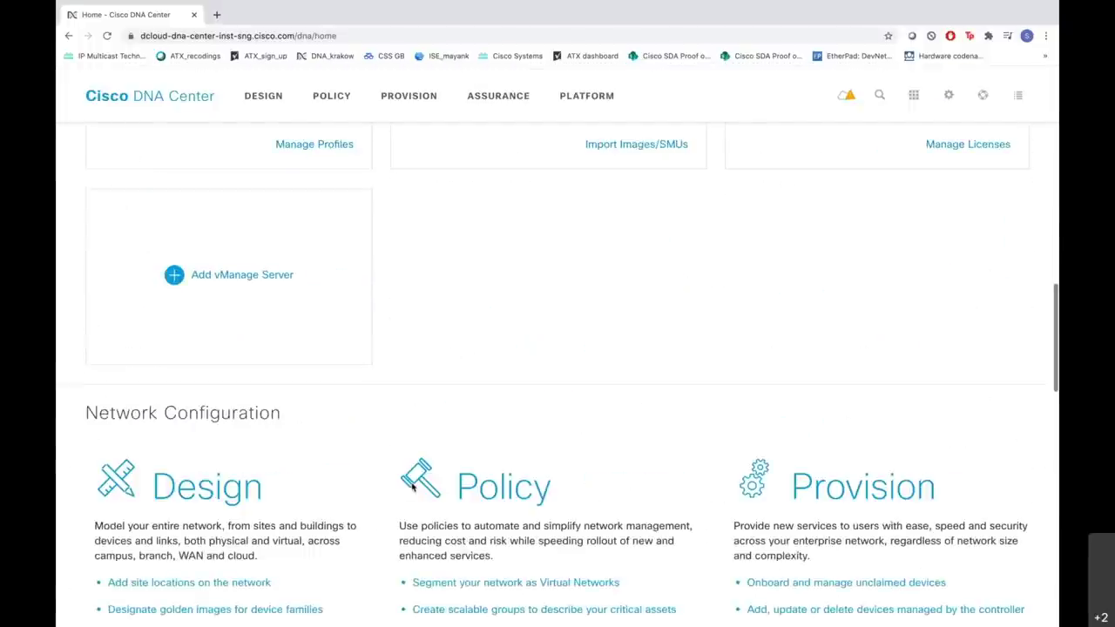
scroll(413, 488, down, 5)
scroll(413, 488, down, 1)
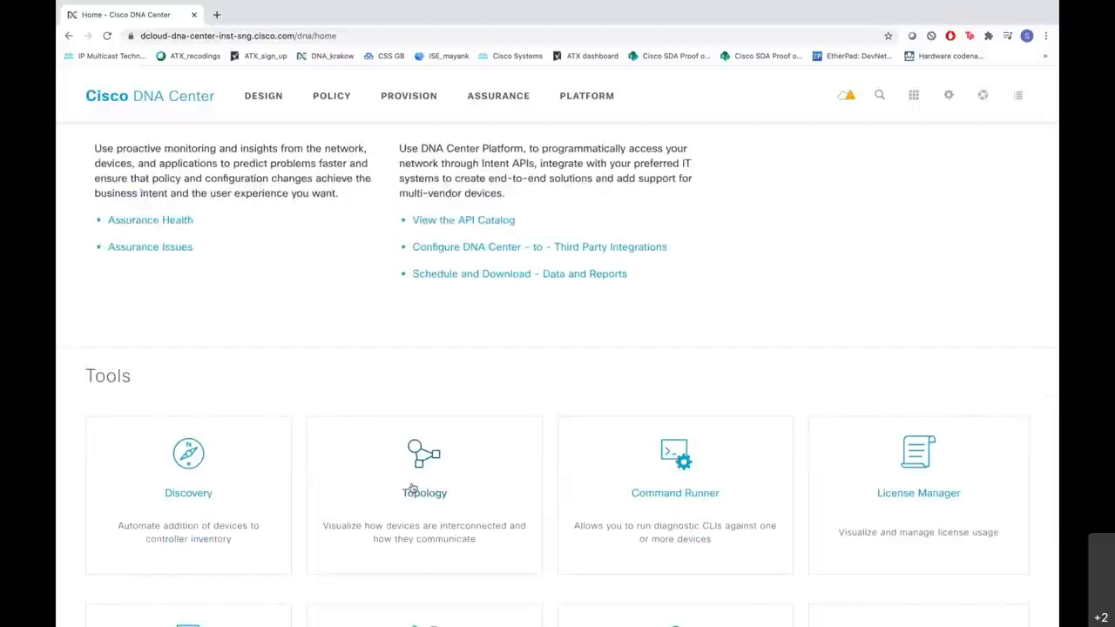
click(187, 461)
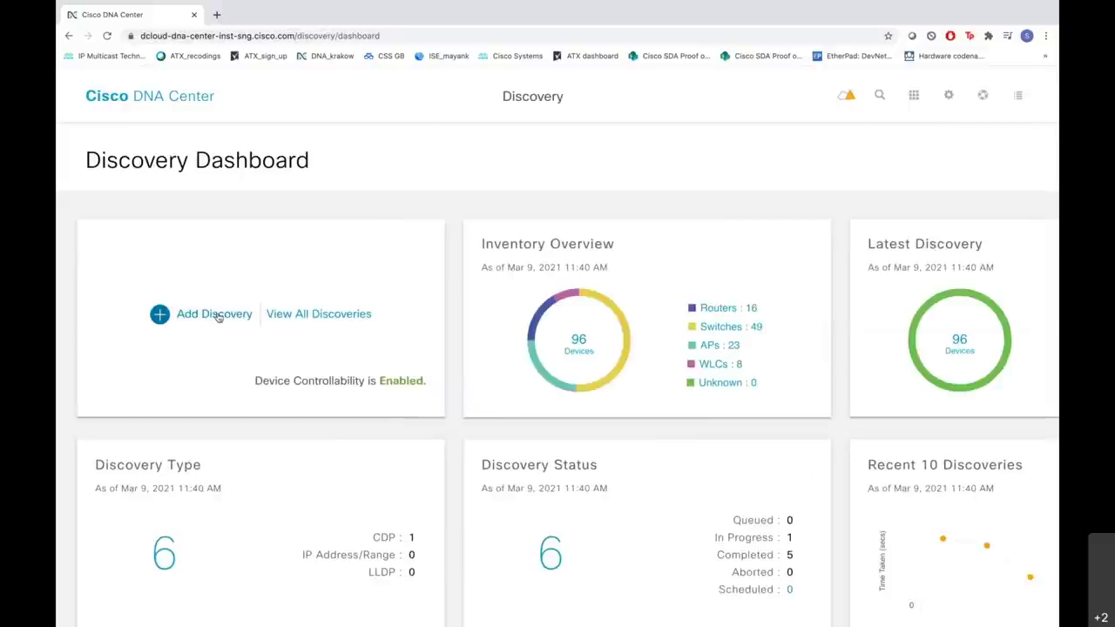
Start a new device discovery with Add Discovery on the Discovery Dashboard
click(217, 316)
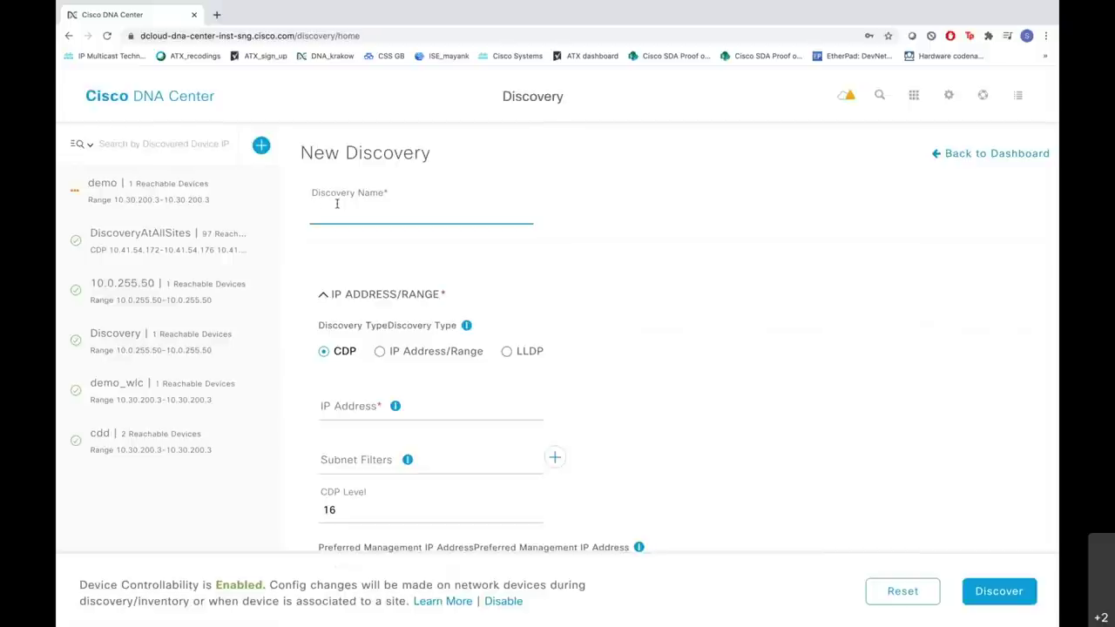
Name the discovery discovery_wlc and set its type to IP Address/Range
text(discovery_wlc)
scroll(489, 346, down, 1)
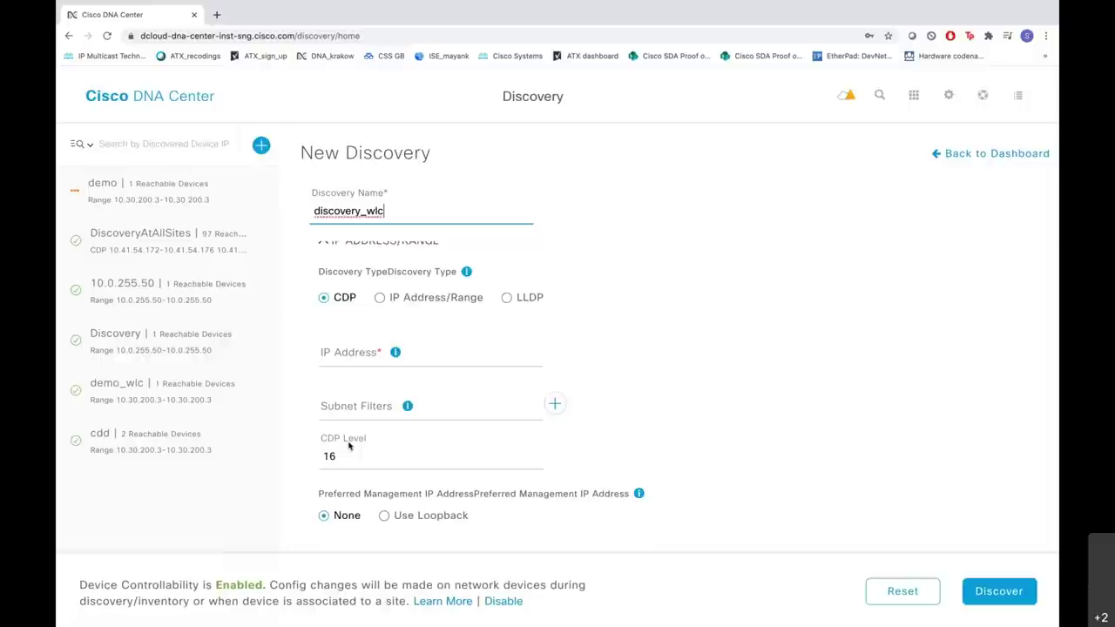
click(380, 299)
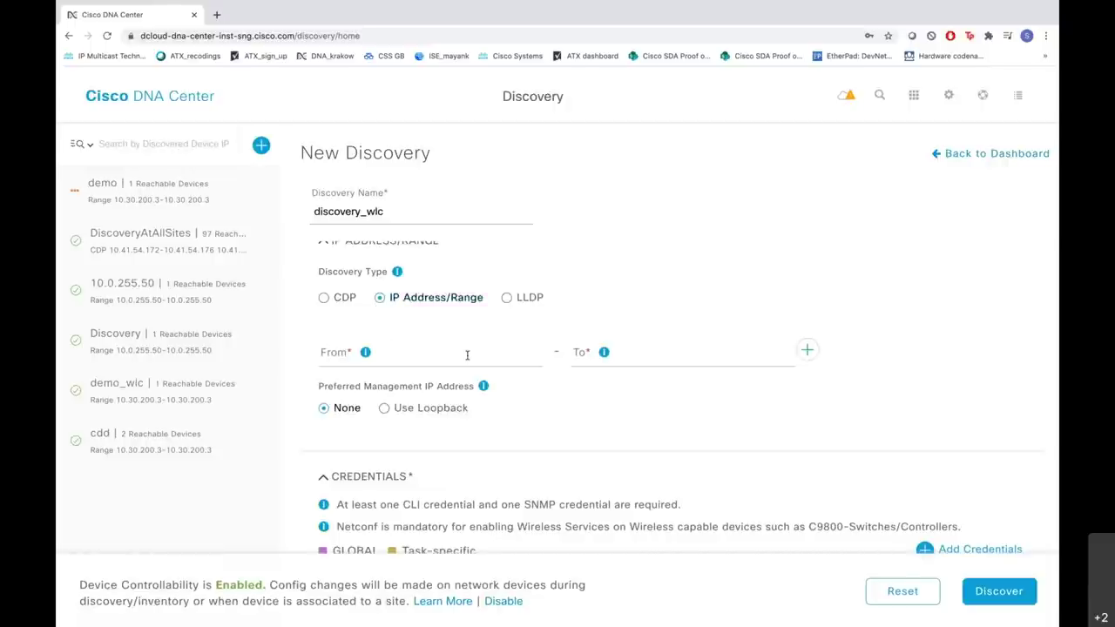
click(508, 299)
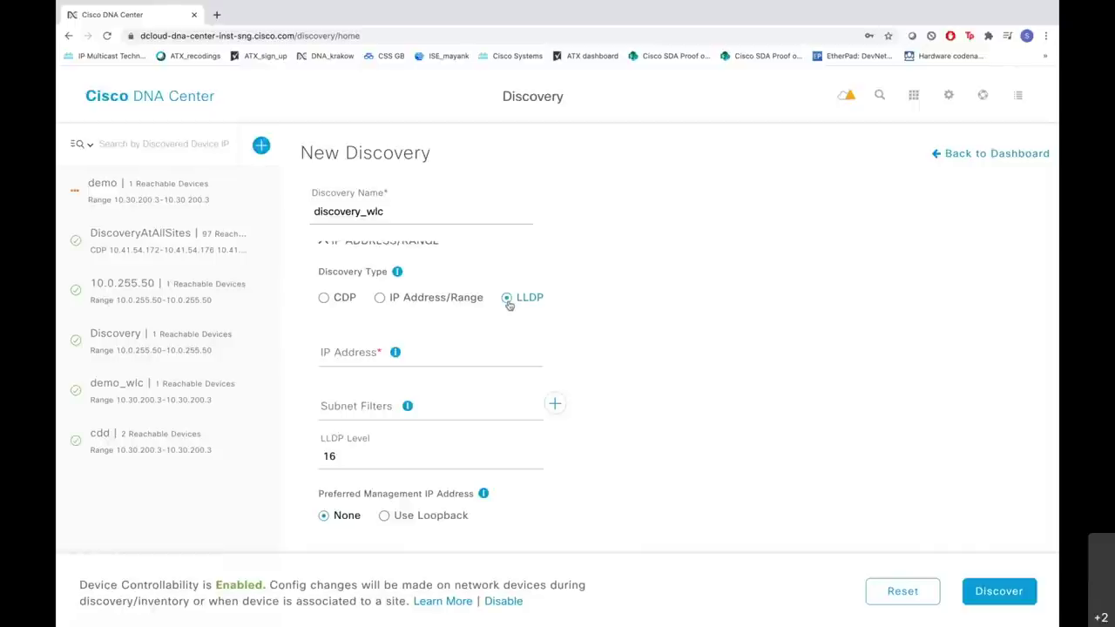
click(381, 299)
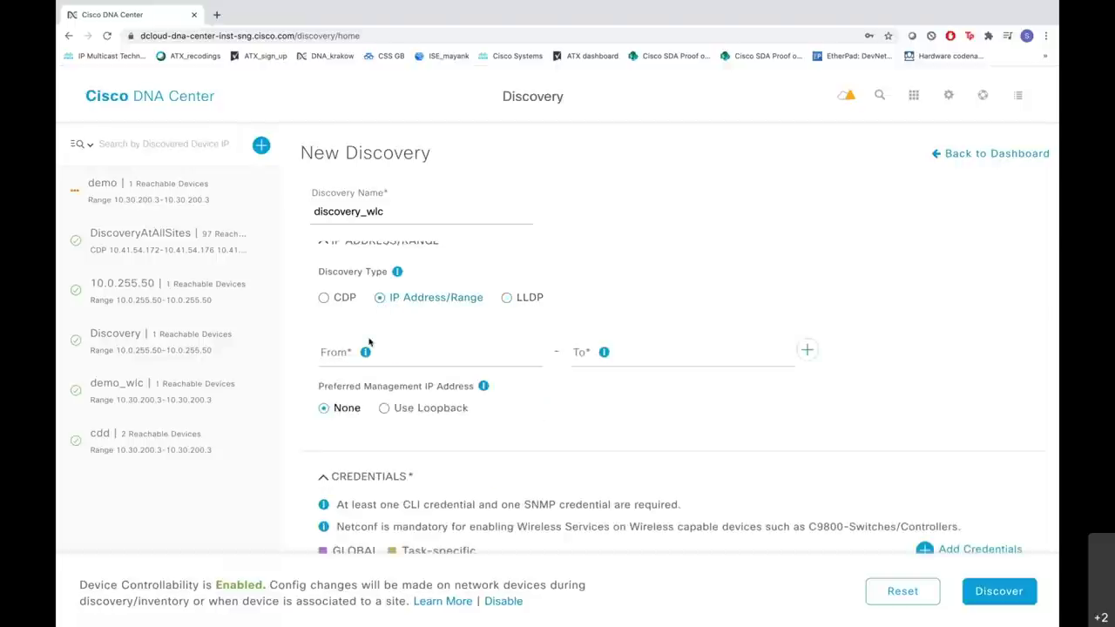
Set the range From and To to 10.30.200.4 and review the CLI and SNMP credentials
click(349, 359)
text(10.30.200.4)
key(Tab)
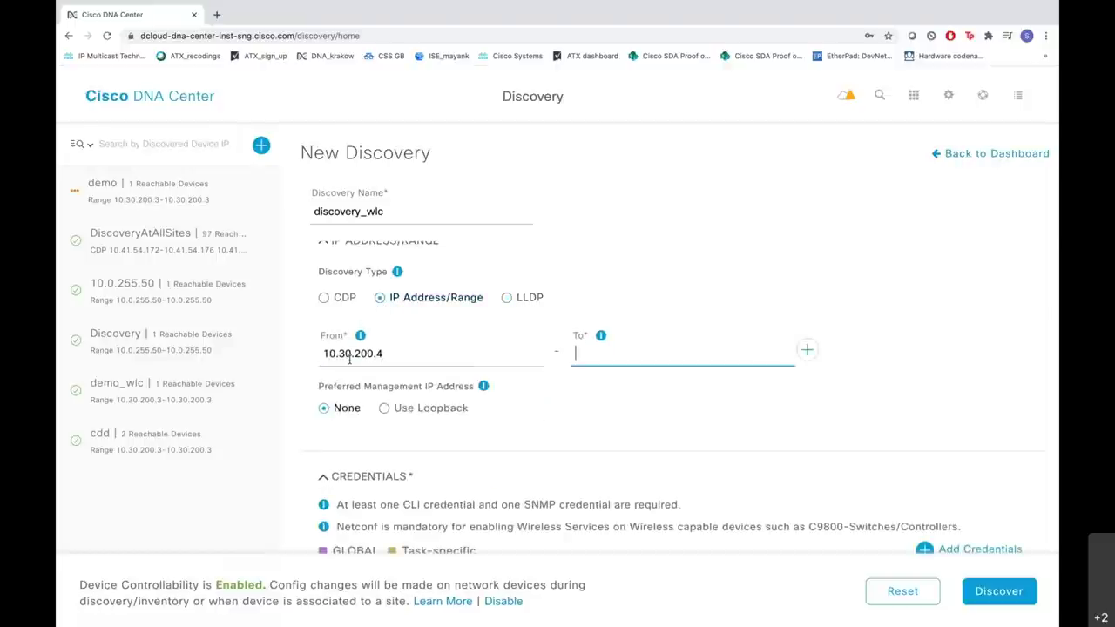
text(10.30.200.4)
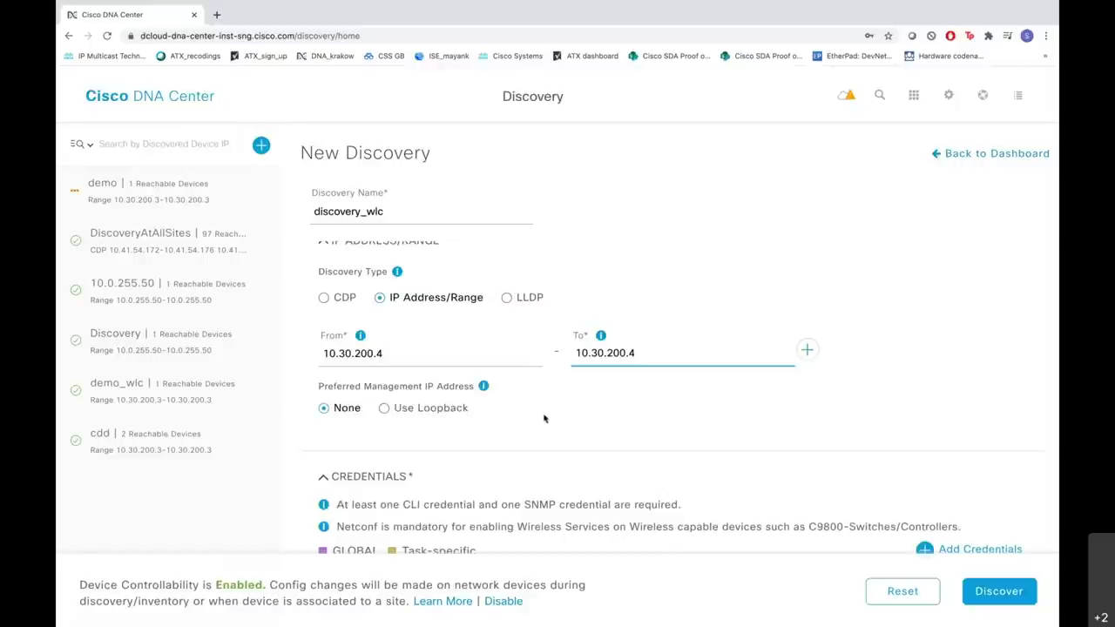
scroll(543, 419, down, 3)
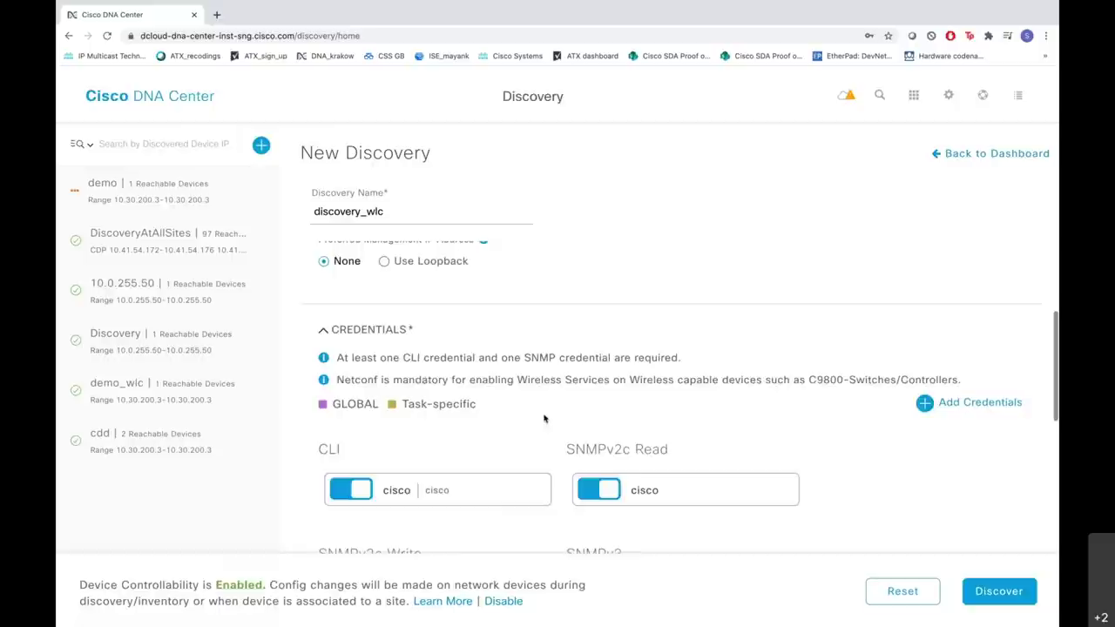
scroll(544, 419, down, 2)
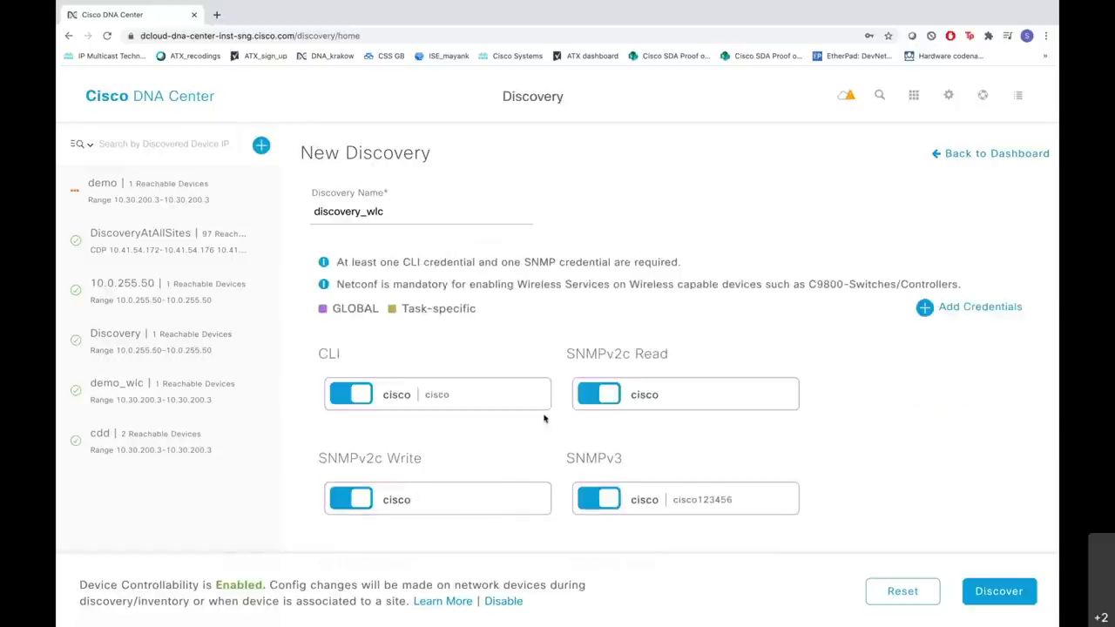
scroll(543, 419, down, 5)
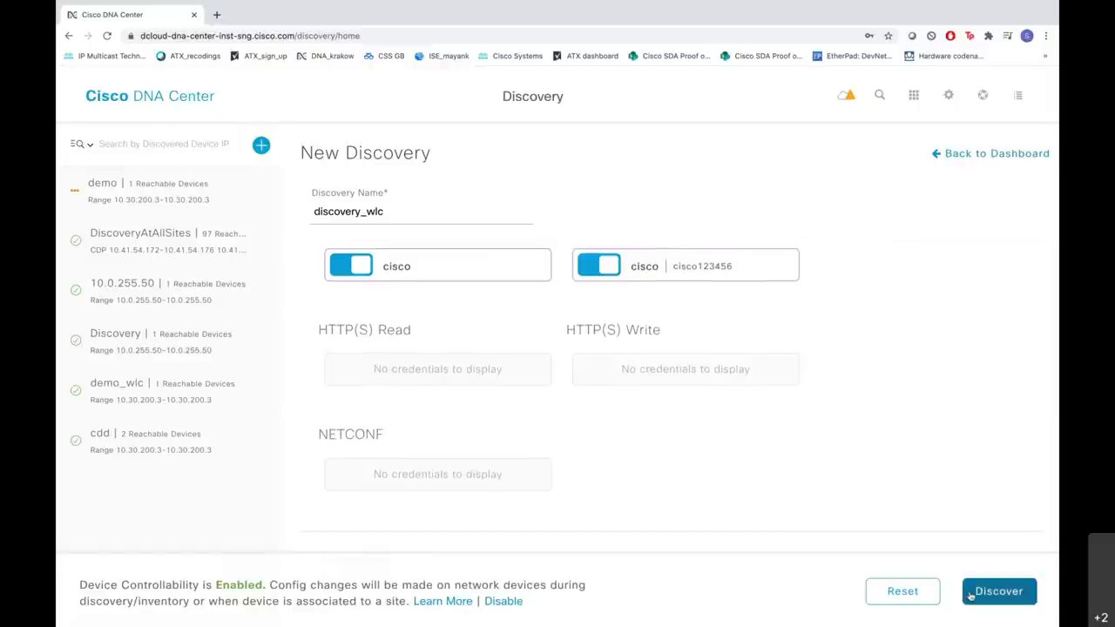
Run the discovery_wlc discovery immediately with the schedule left at Now
click(971, 595)
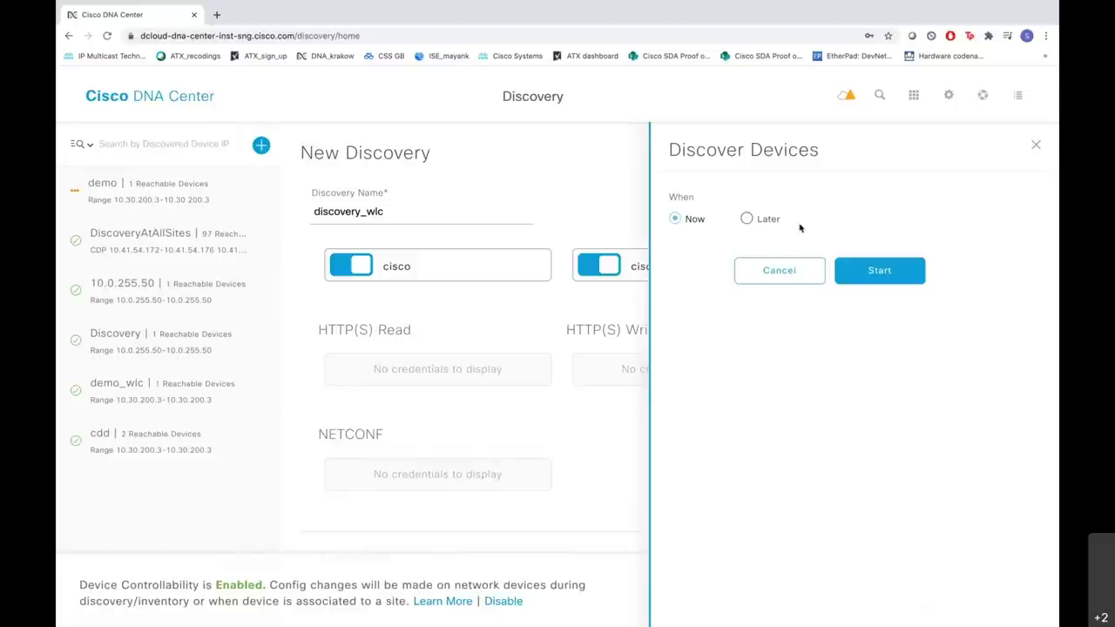
click(747, 219)
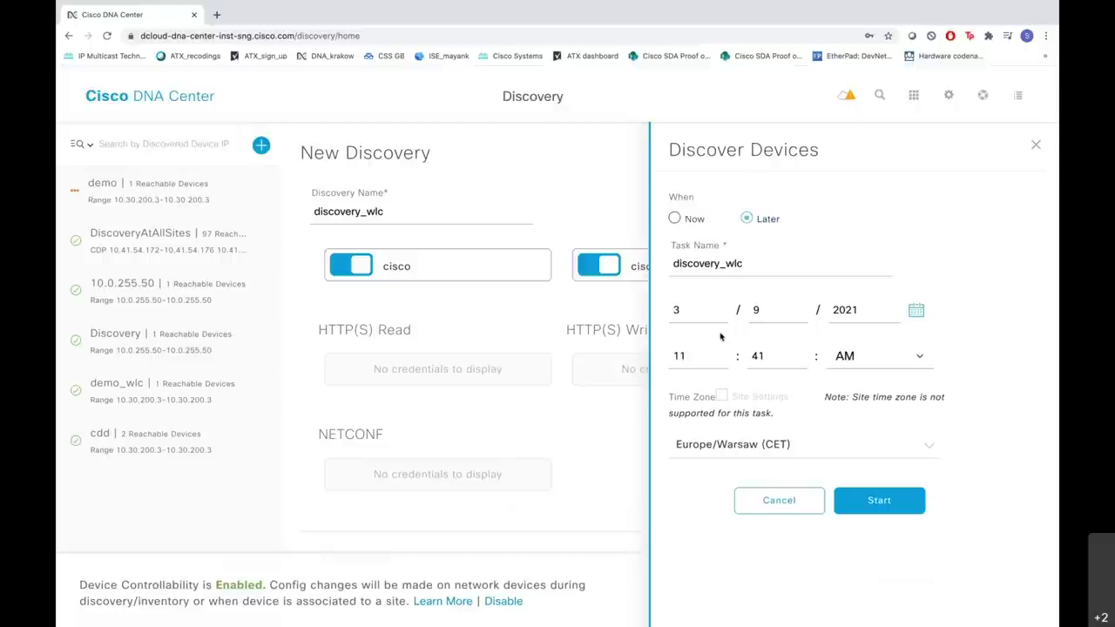
click(674, 219)
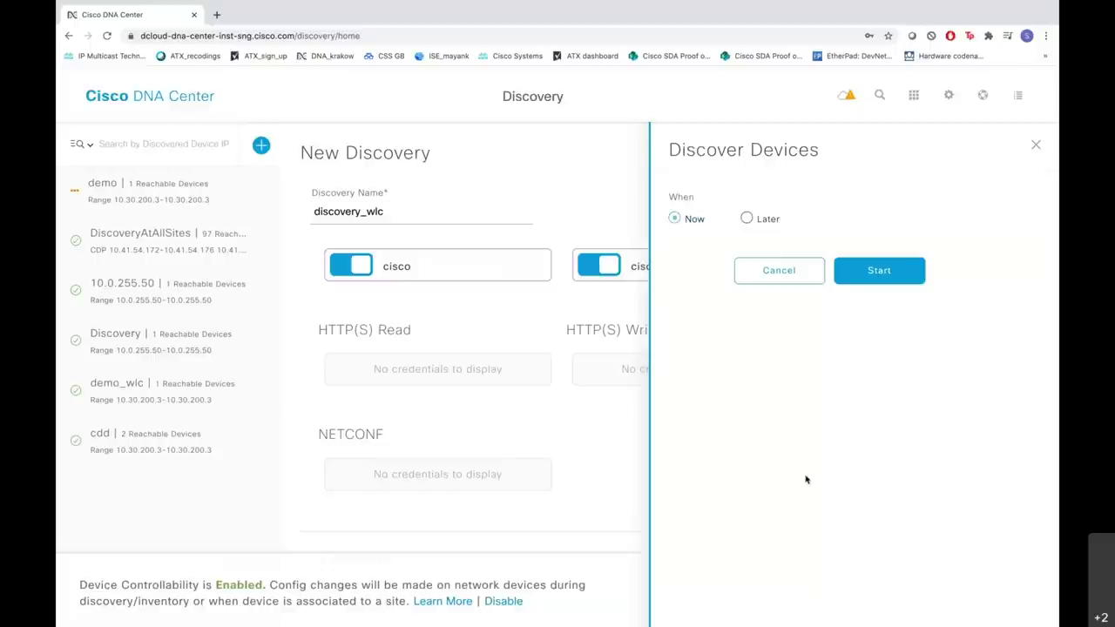
click(893, 281)
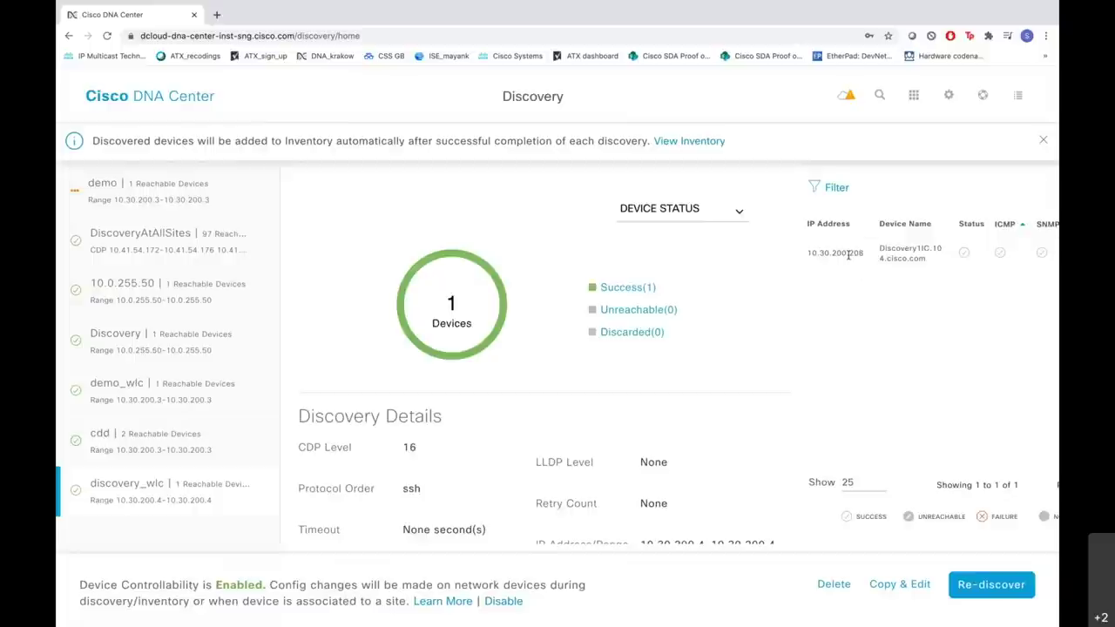
Filter the inventory to WLCs, select WLC-FABRIC-01, and bring up its Actions > Provision options
click(705, 142)
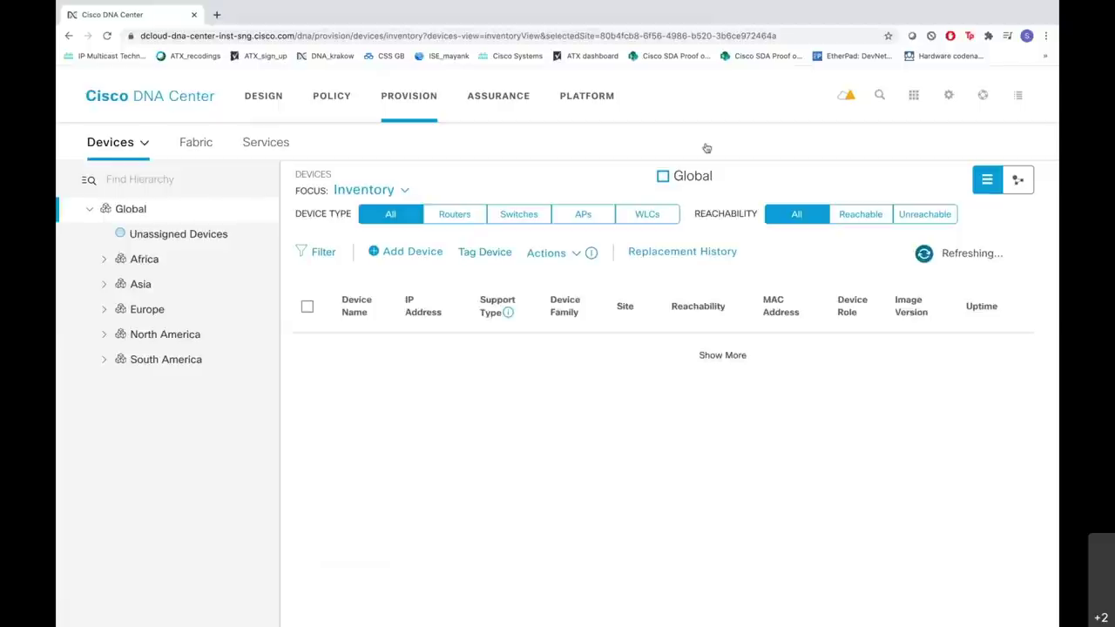
click(632, 220)
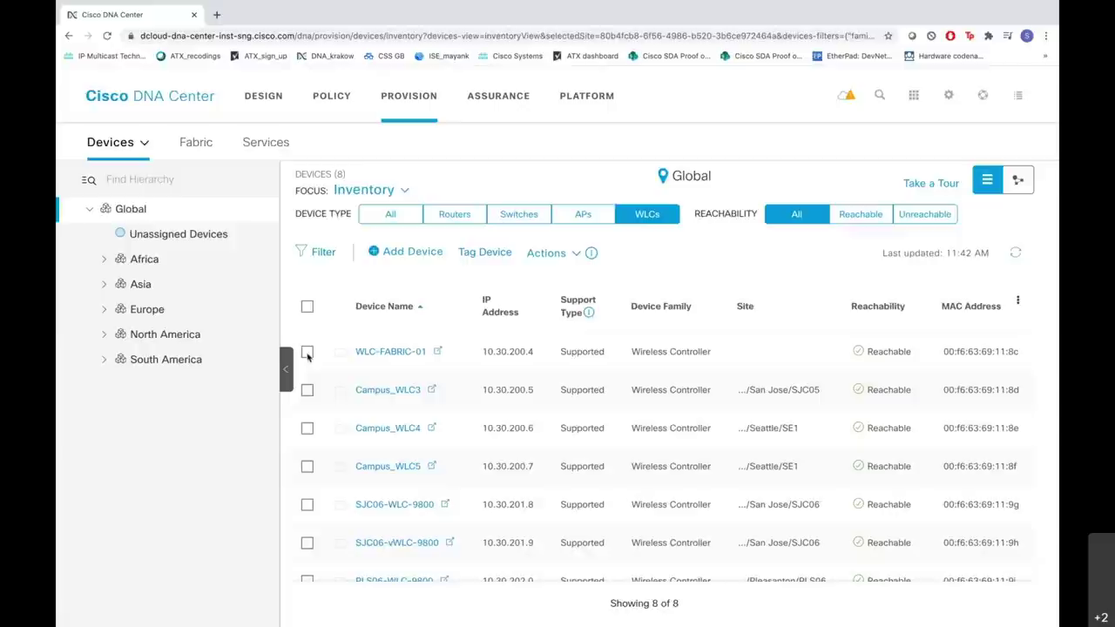
click(307, 353)
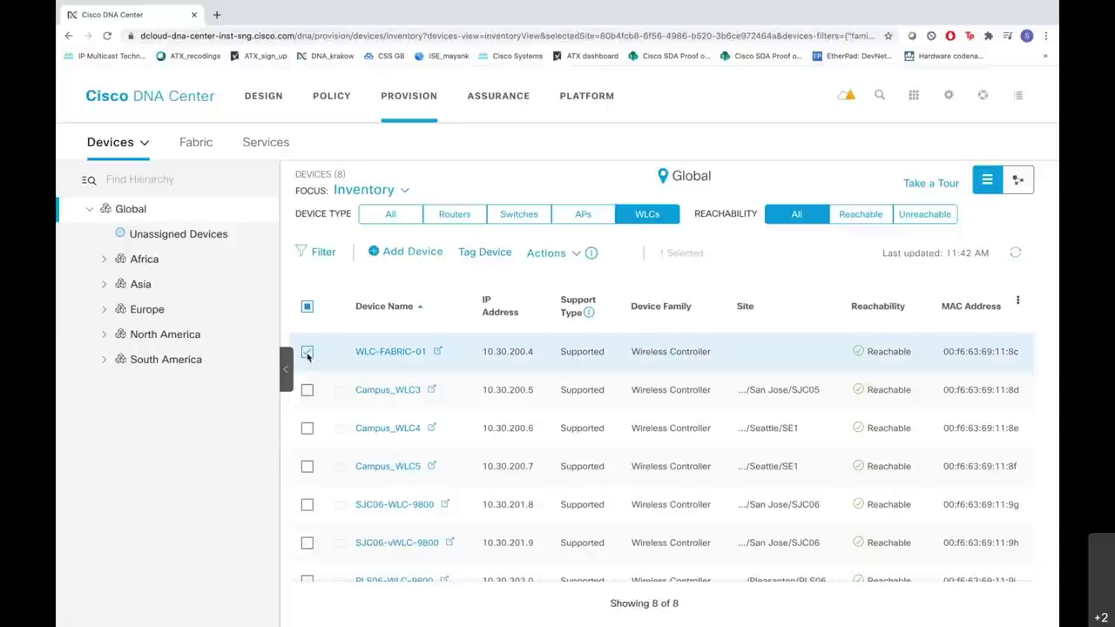
click(556, 253)
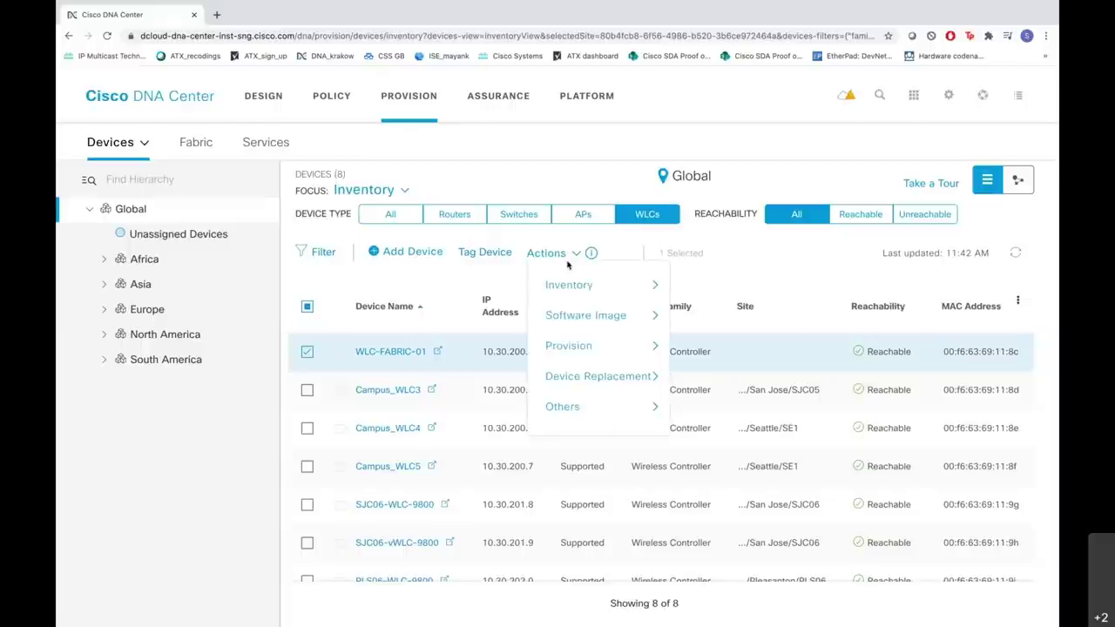
mouse_move(590, 345)
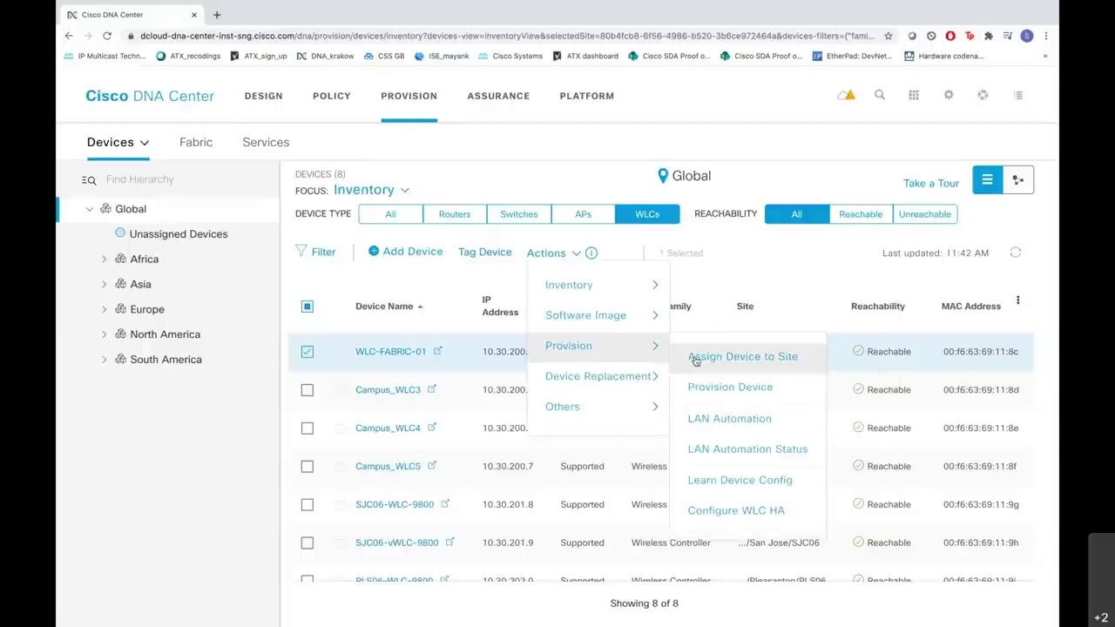
Assign WLC-FABRIC-01 to site Global/North America/USA/California/San Jose/SJC01
click(696, 359)
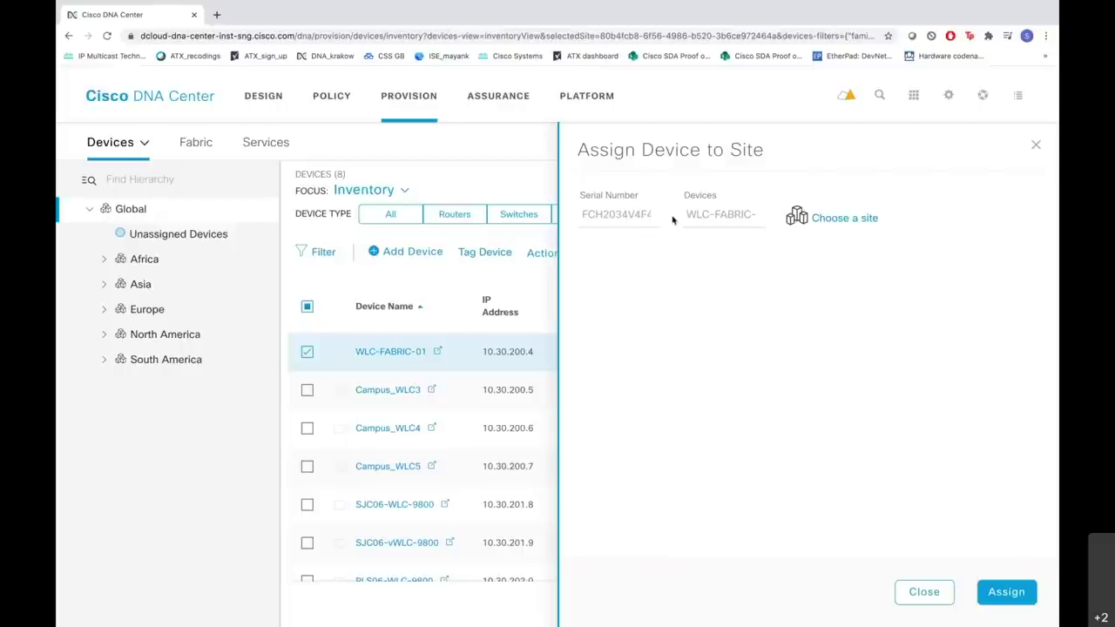
click(849, 225)
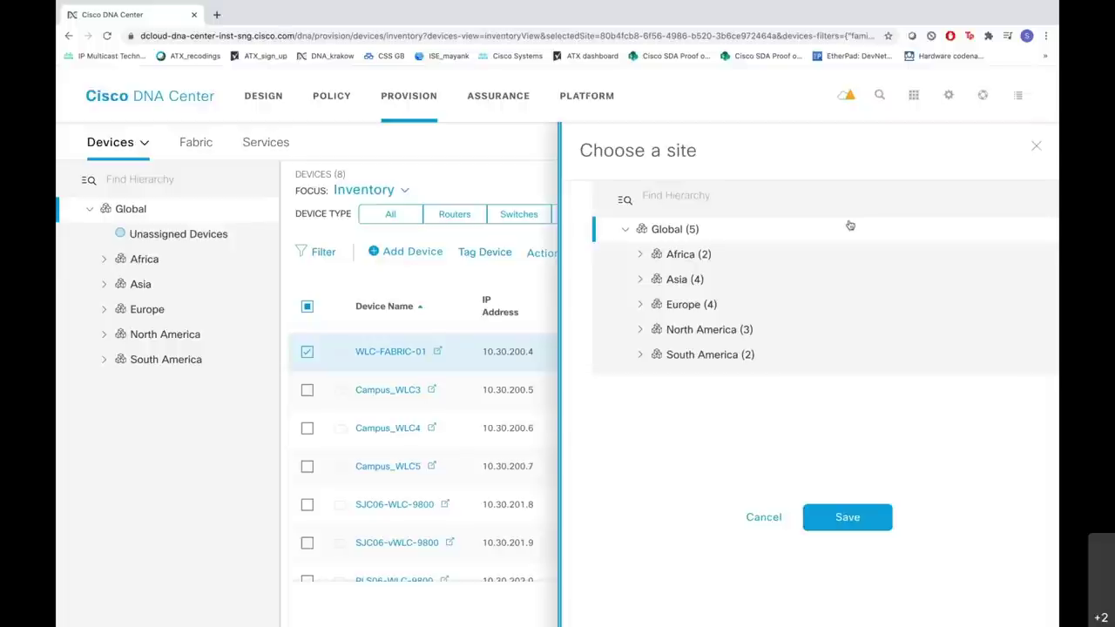
click(641, 330)
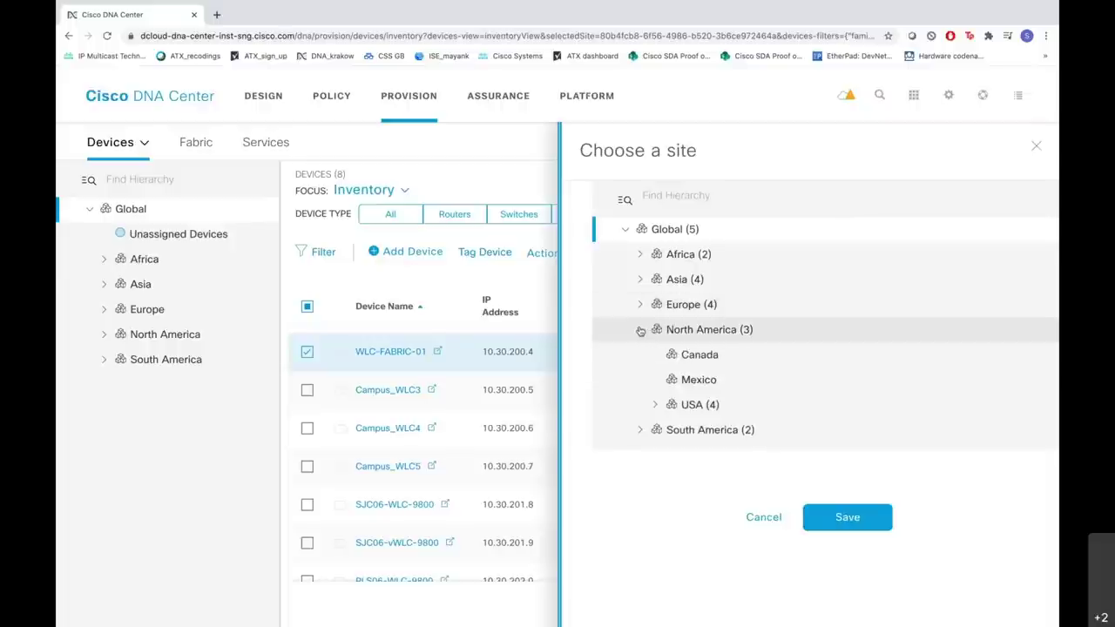
click(656, 406)
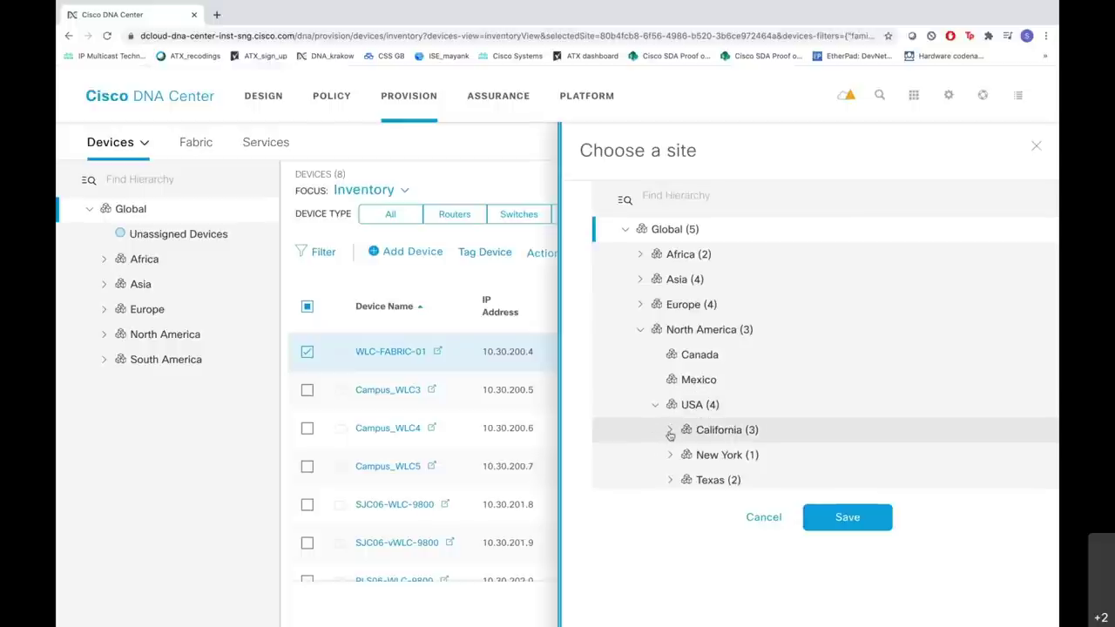
click(669, 431)
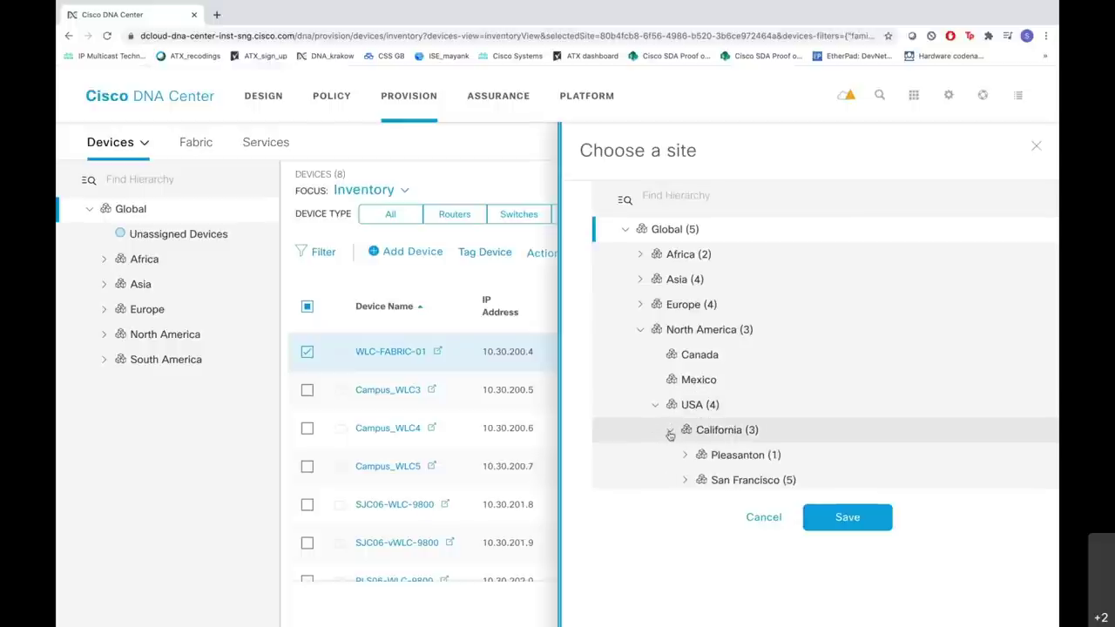
scroll(721, 431, down, 1)
click(712, 413)
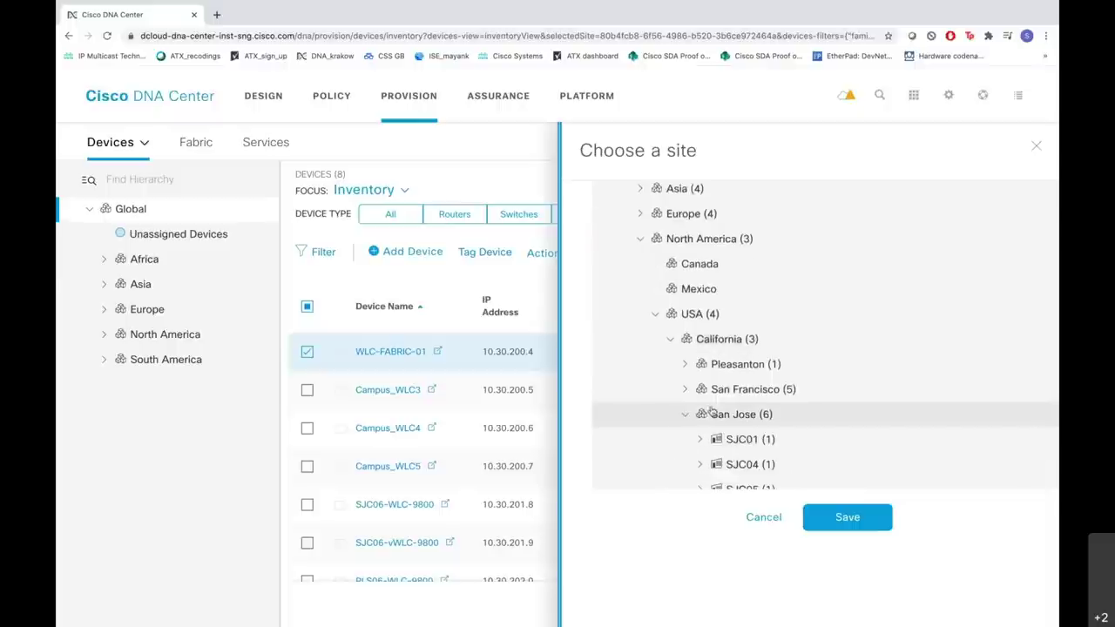
scroll(746, 408, down, 1)
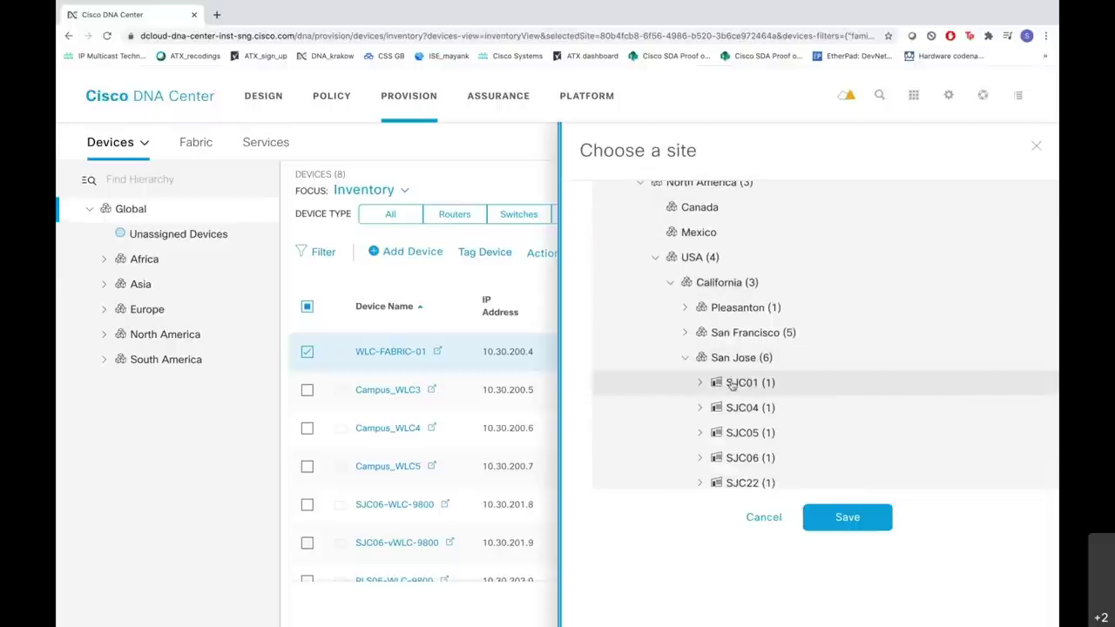
click(732, 384)
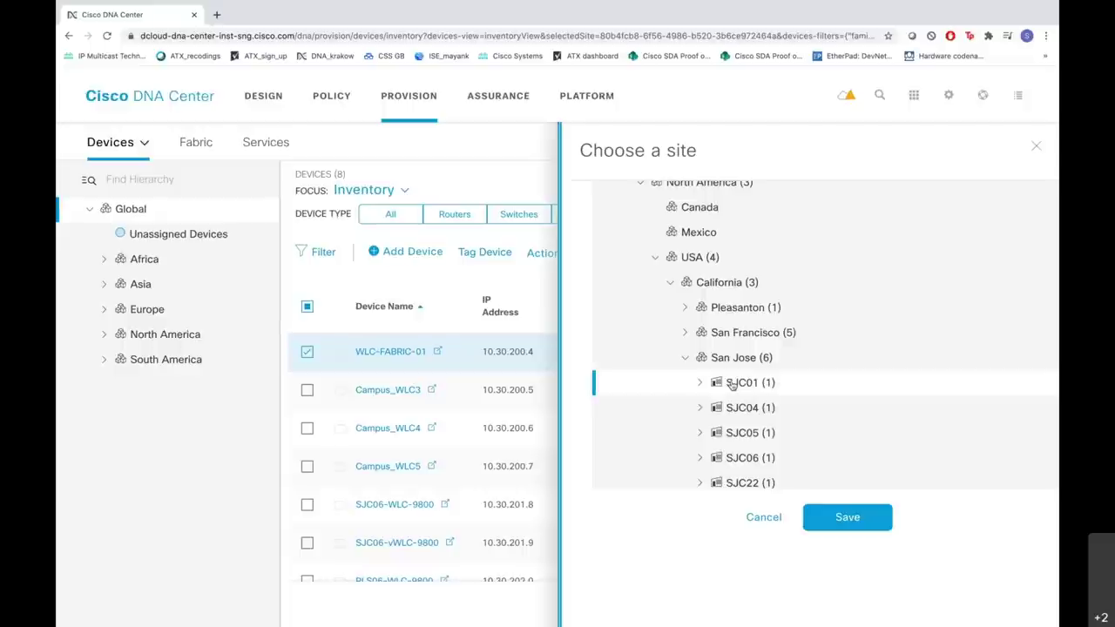
click(845, 516)
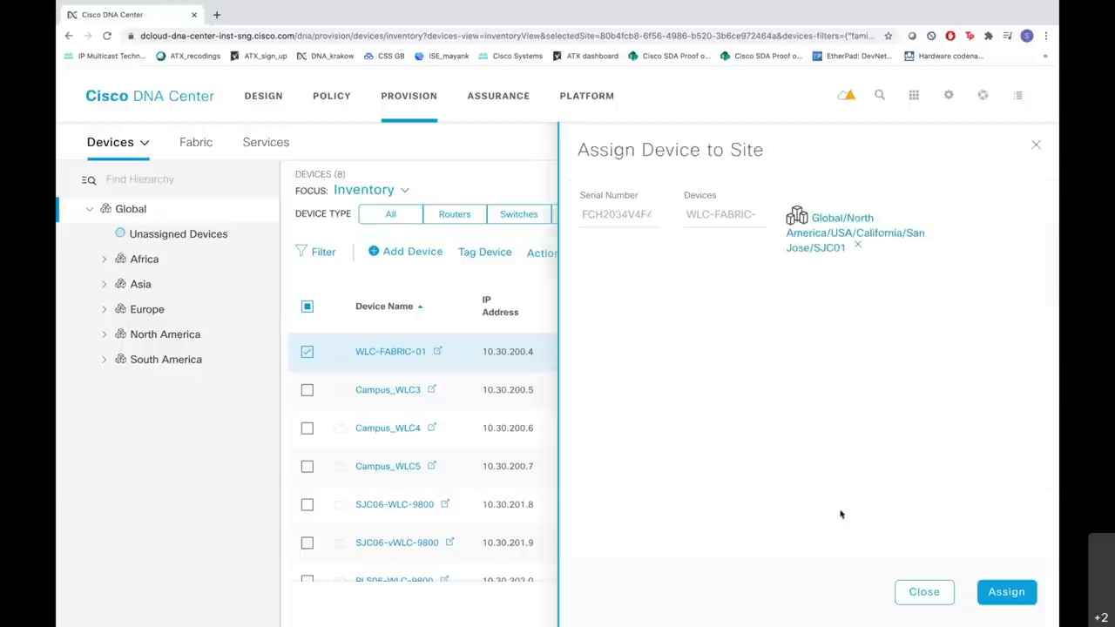
click(1007, 592)
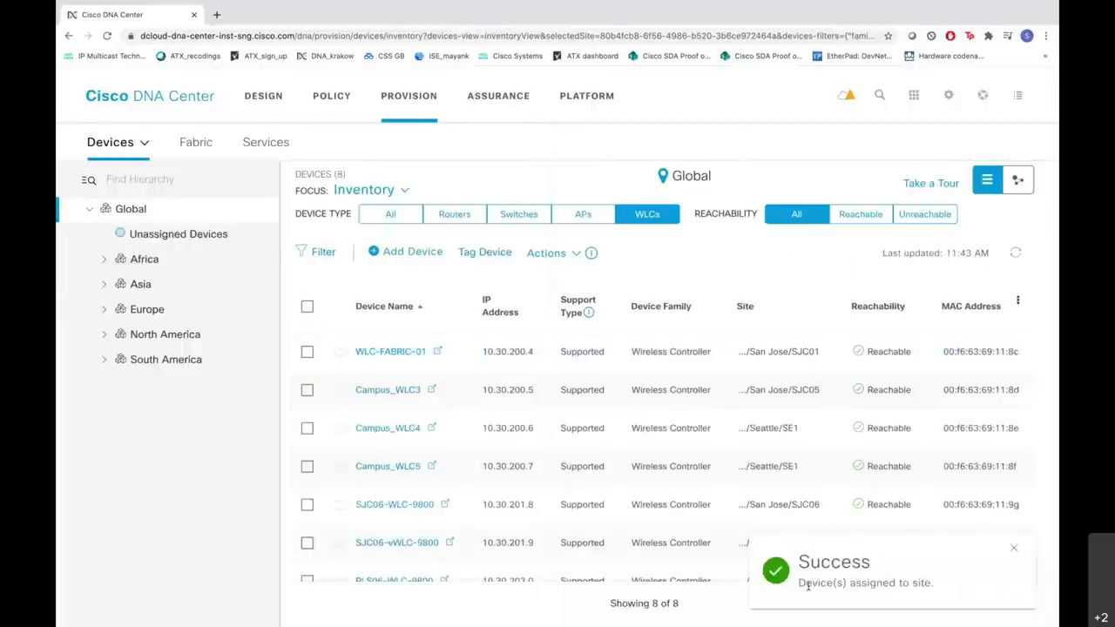
Dismiss the success notice and scroll the device table to Device Role, Image Version and Uptime
click(1015, 548)
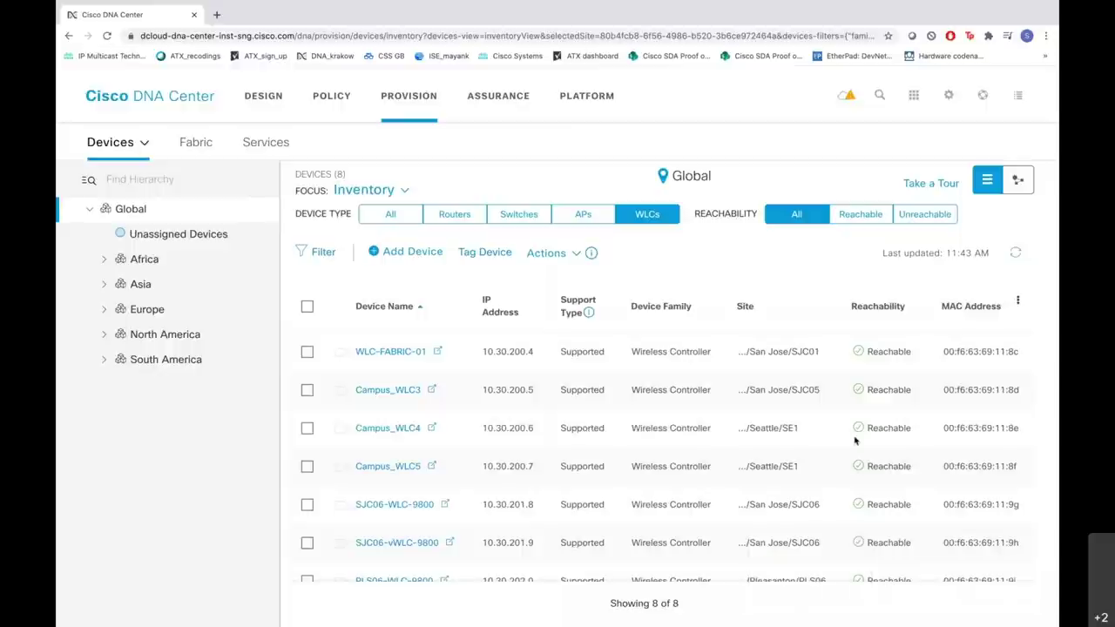
scroll(869, 358, right, 2)
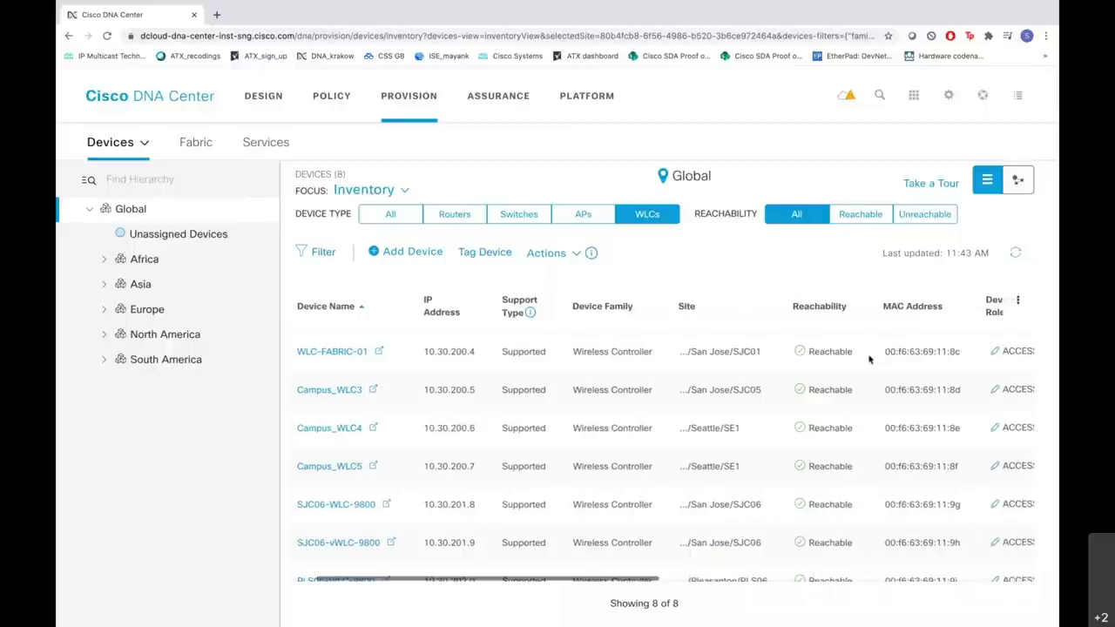
scroll(868, 358, right, 3)
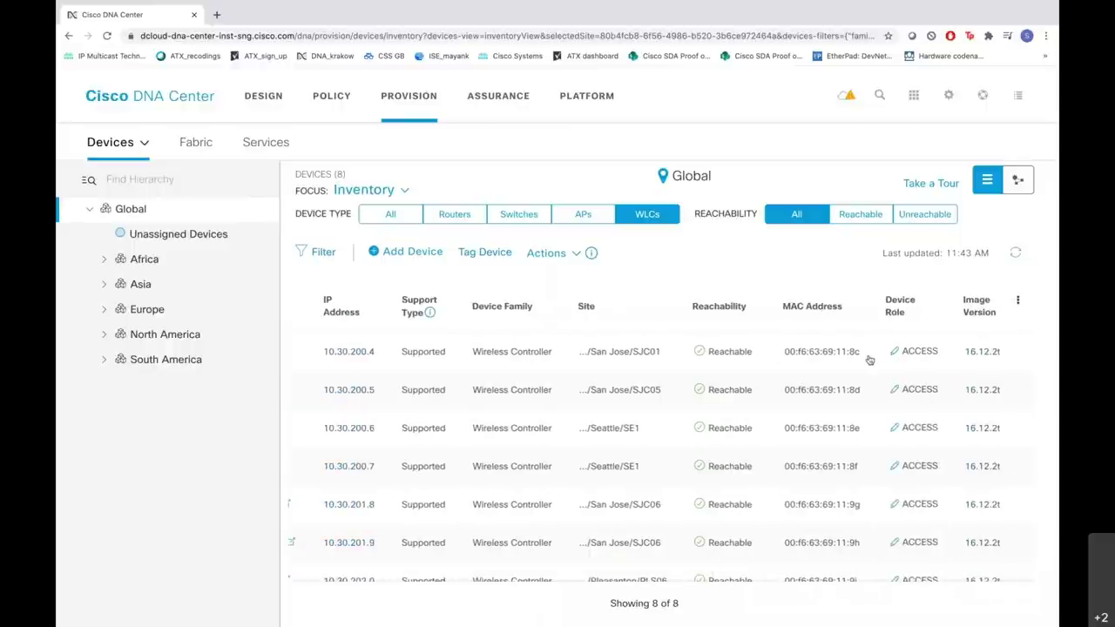
scroll(869, 358, right, 3)
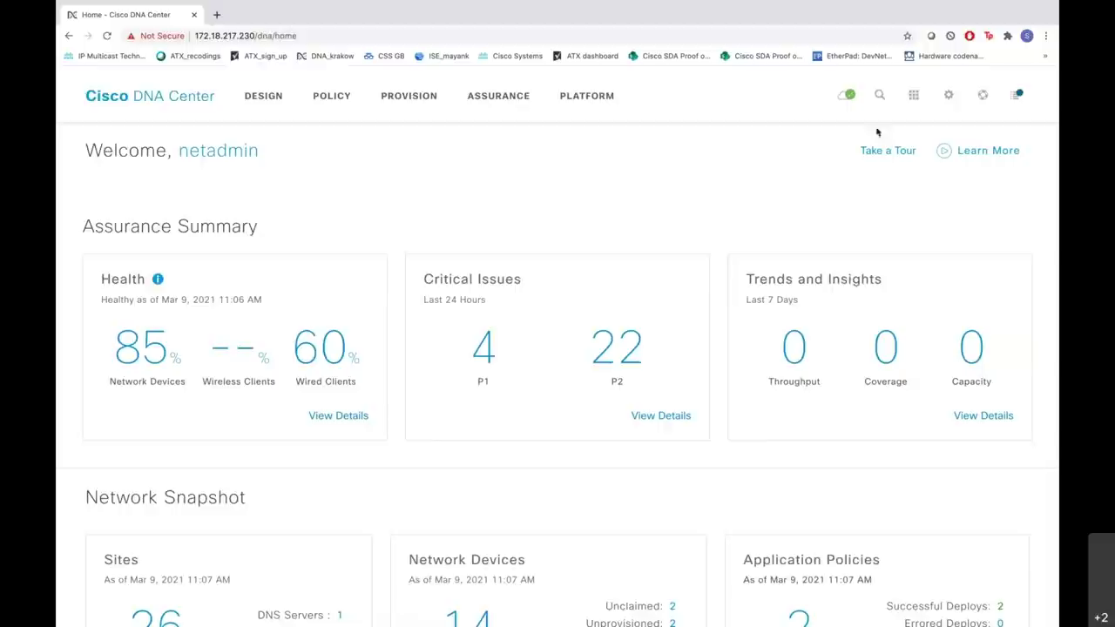
Bring up the Tools menu on the second DNA Center instance's home page
click(915, 98)
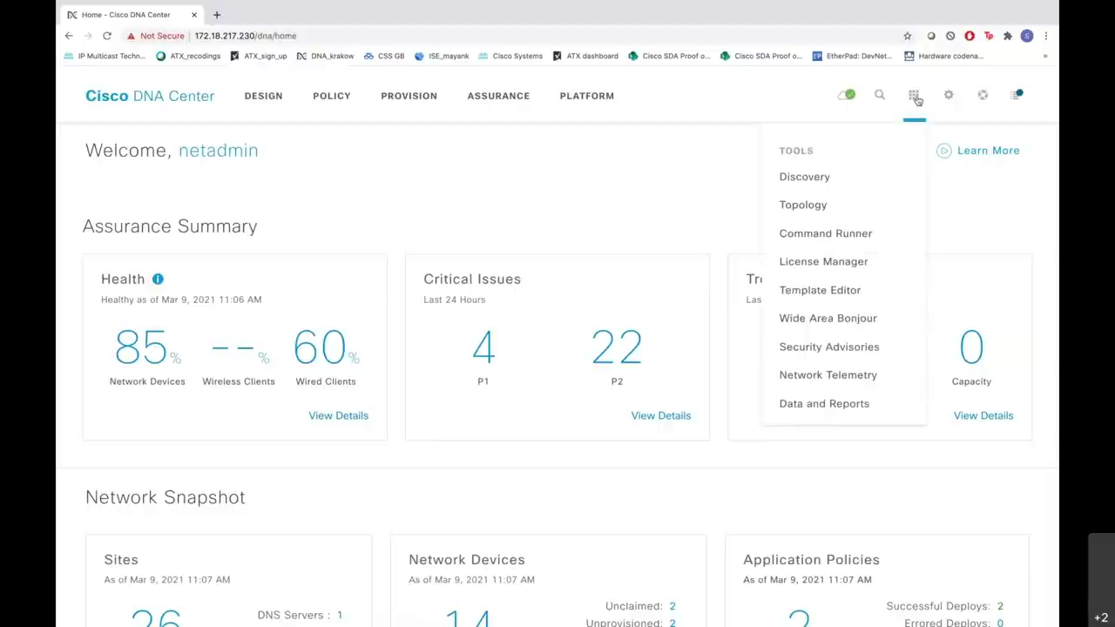
Go to Network Telemetry from the Tools menu
click(816, 383)
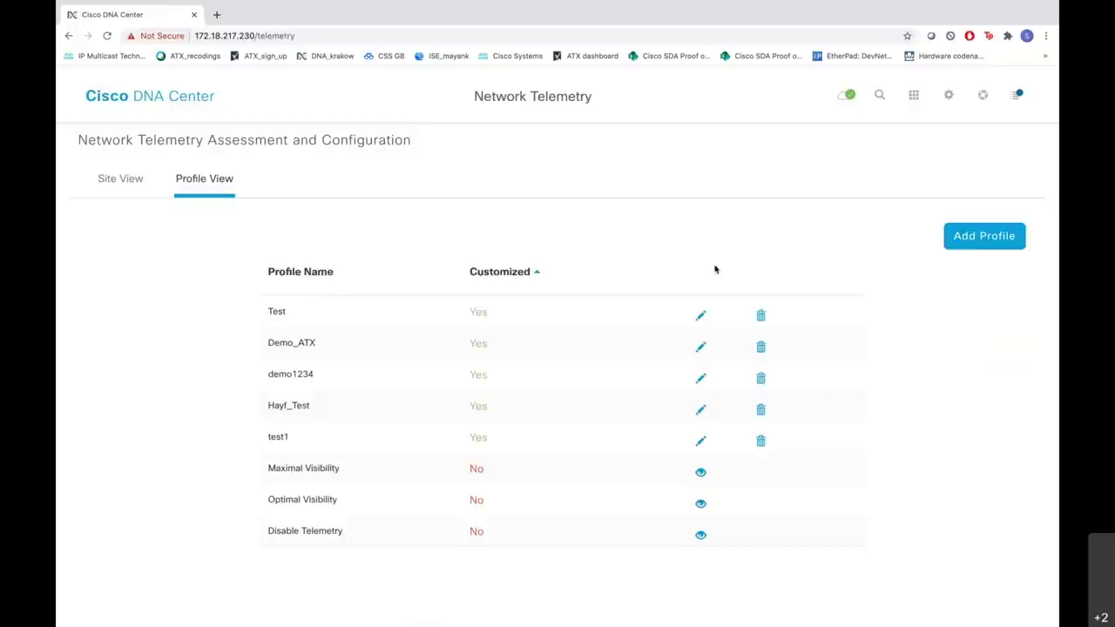
Create and save telemetry profile 'demo' with Syslog at Informational and Application Visibility enabled
click(972, 248)
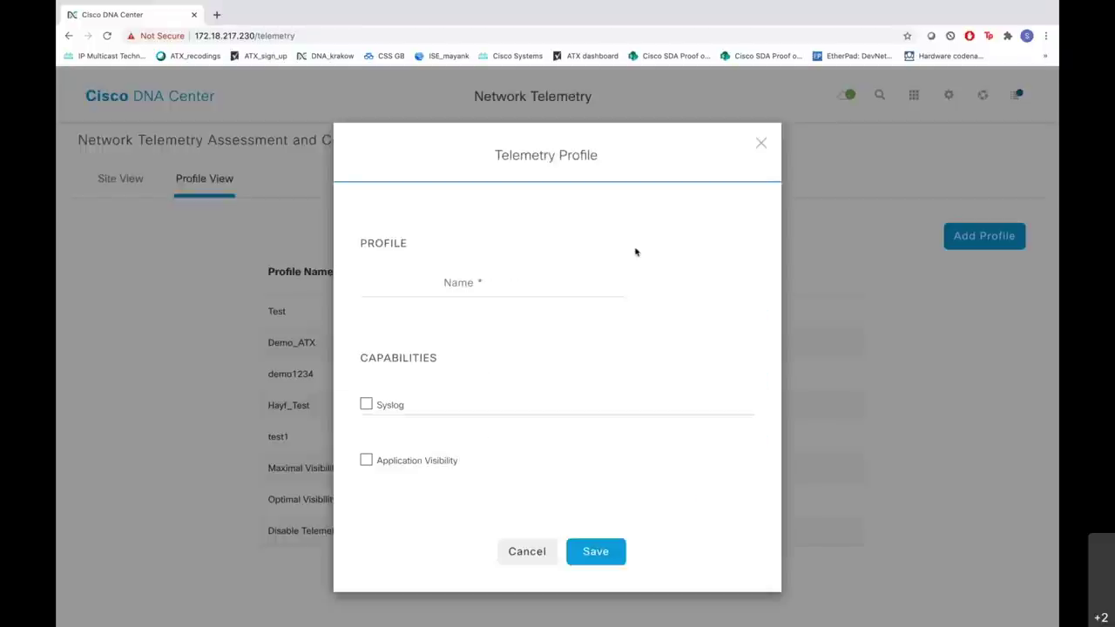
click(551, 282)
text(demo)
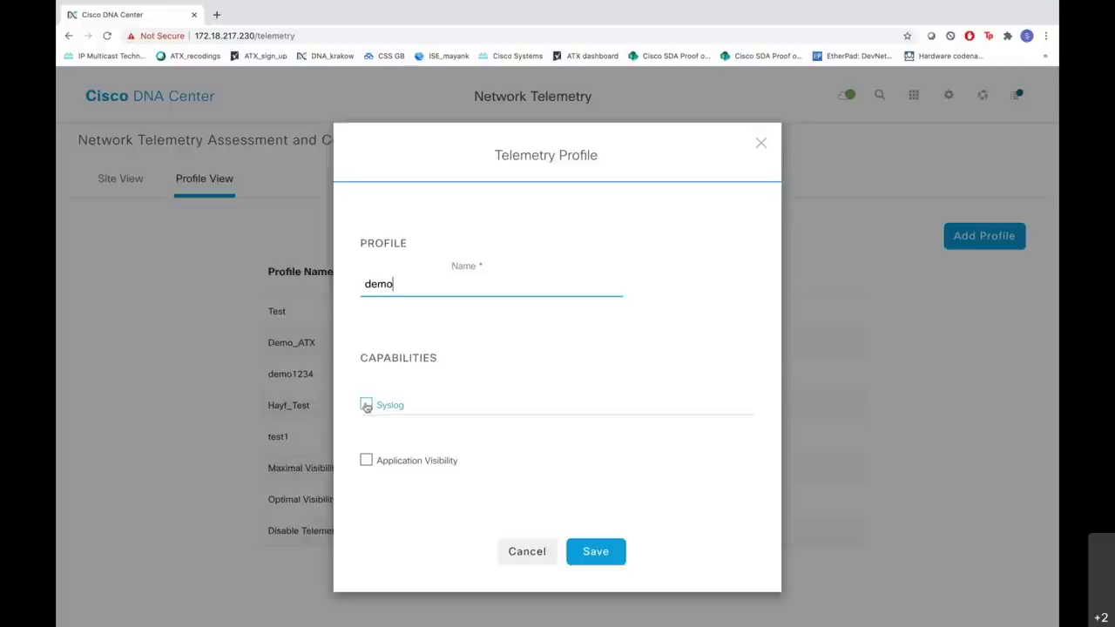
click(366, 406)
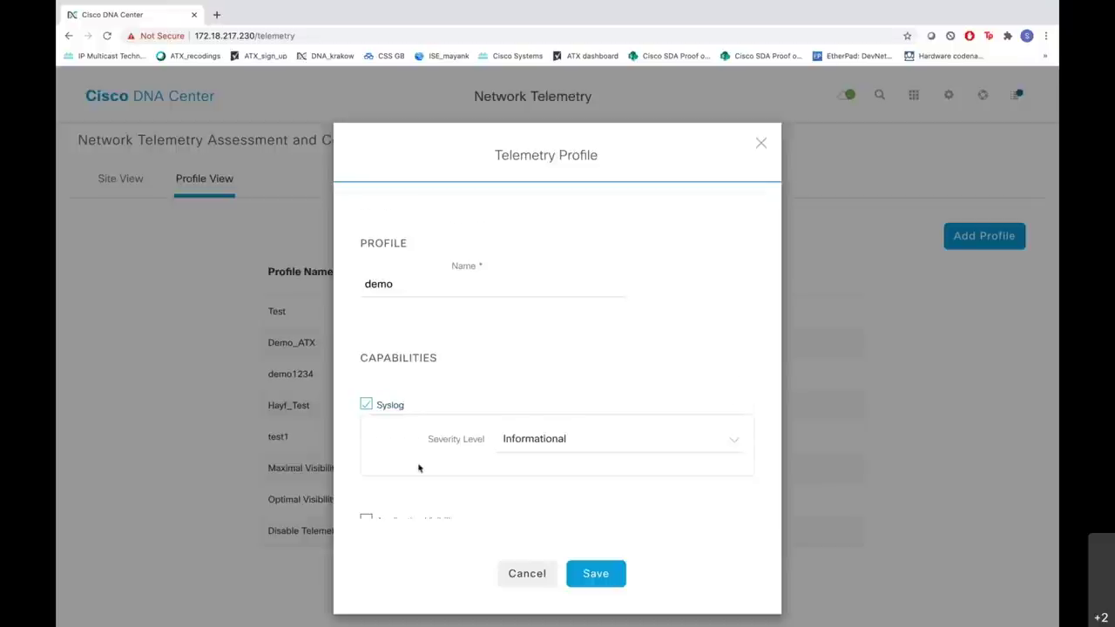
scroll(419, 468, down, 1)
click(537, 407)
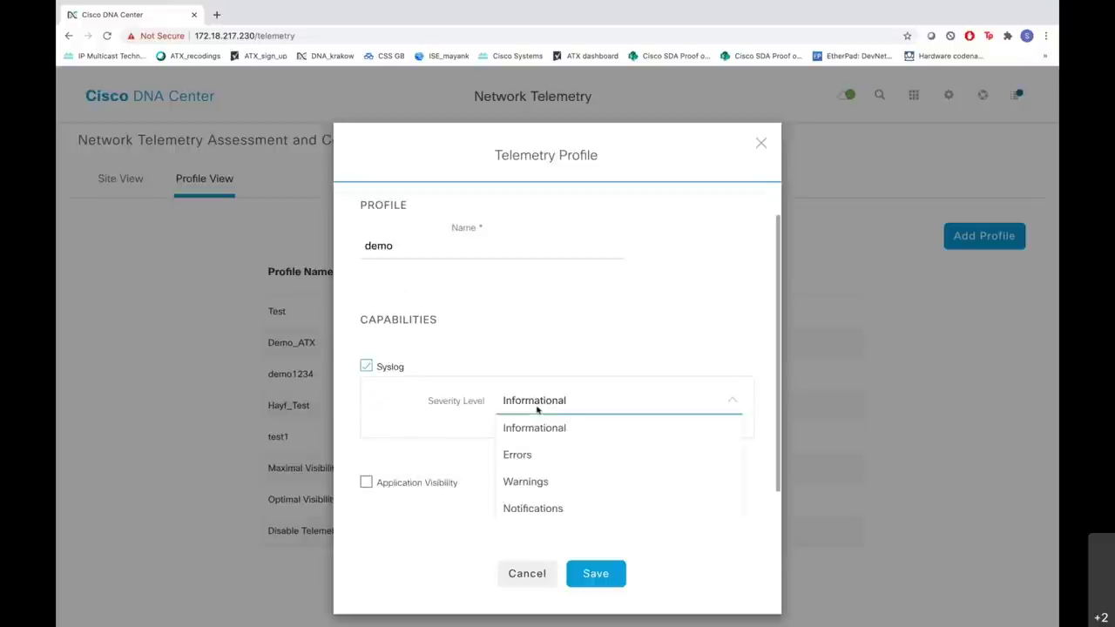
scroll(522, 461, down, 1)
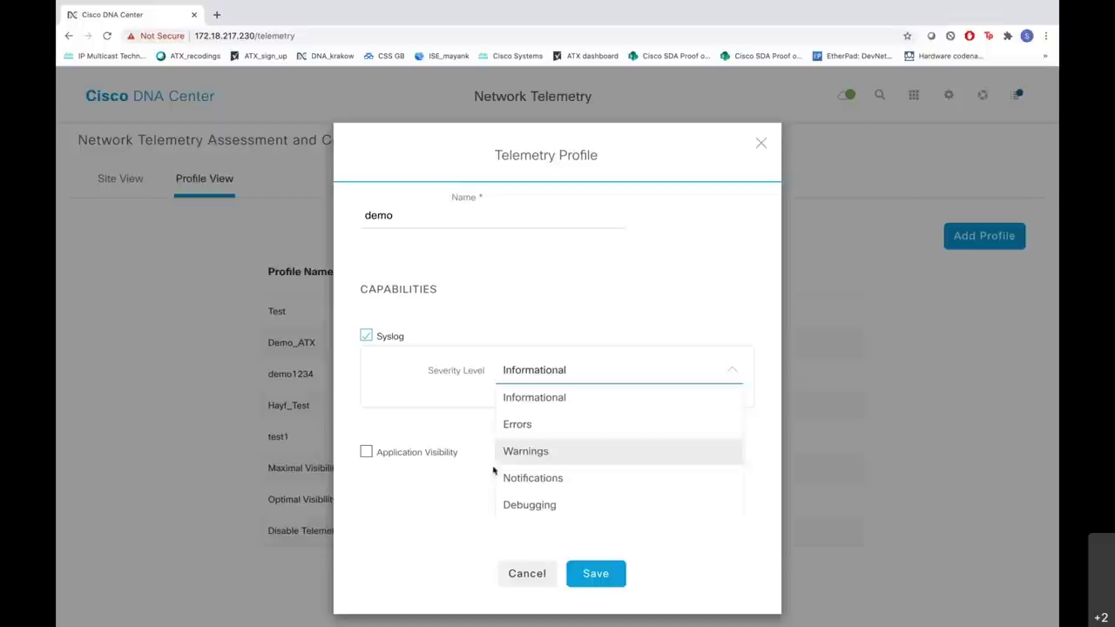
click(465, 483)
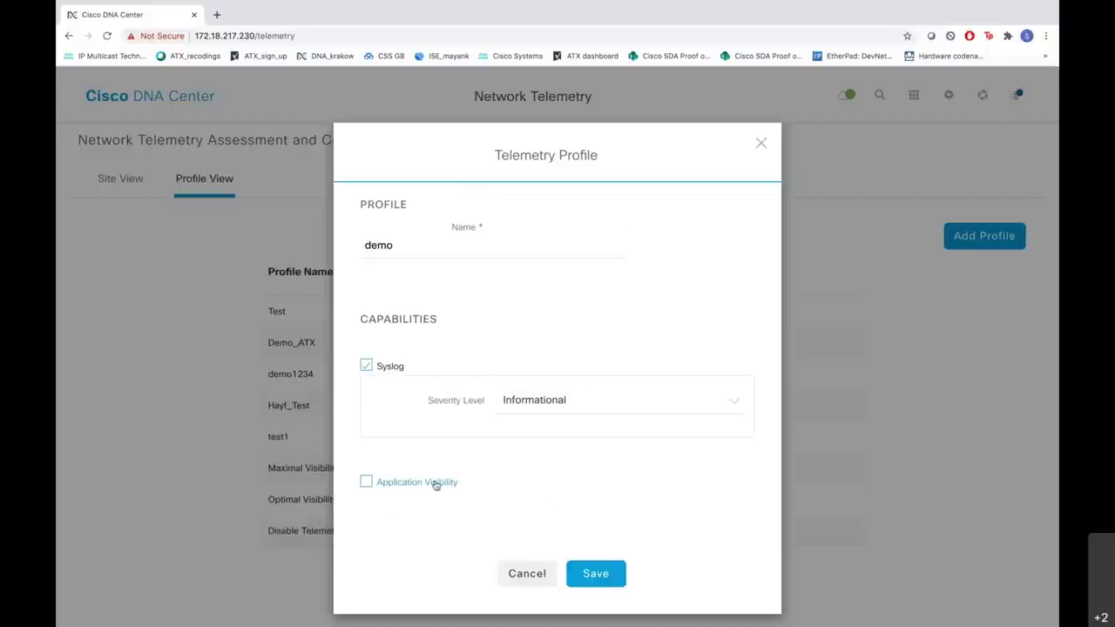
click(367, 486)
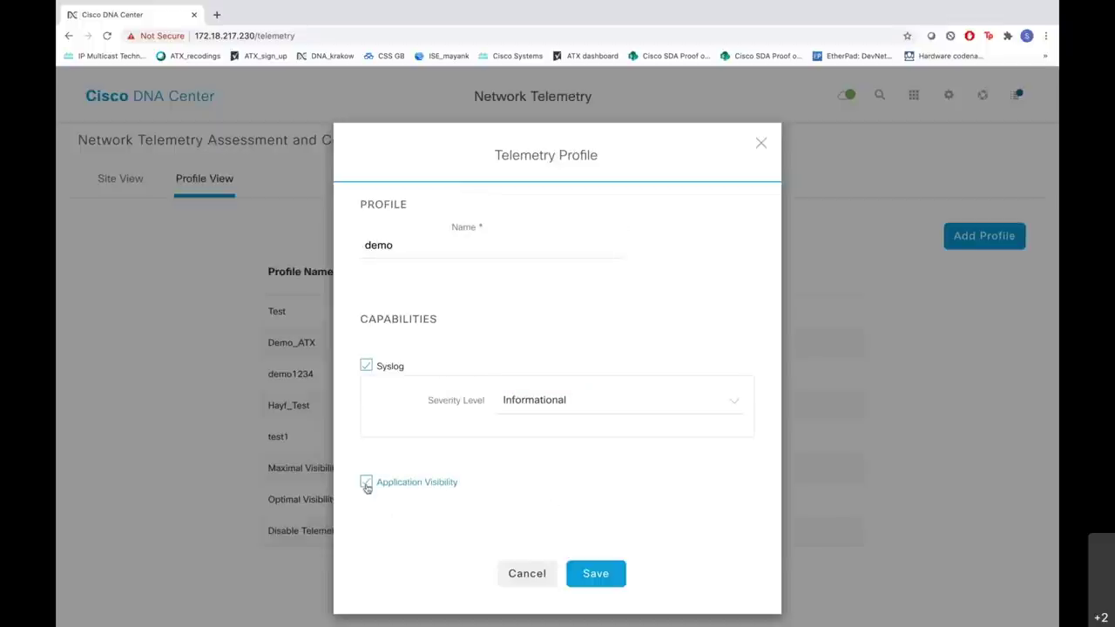
click(576, 572)
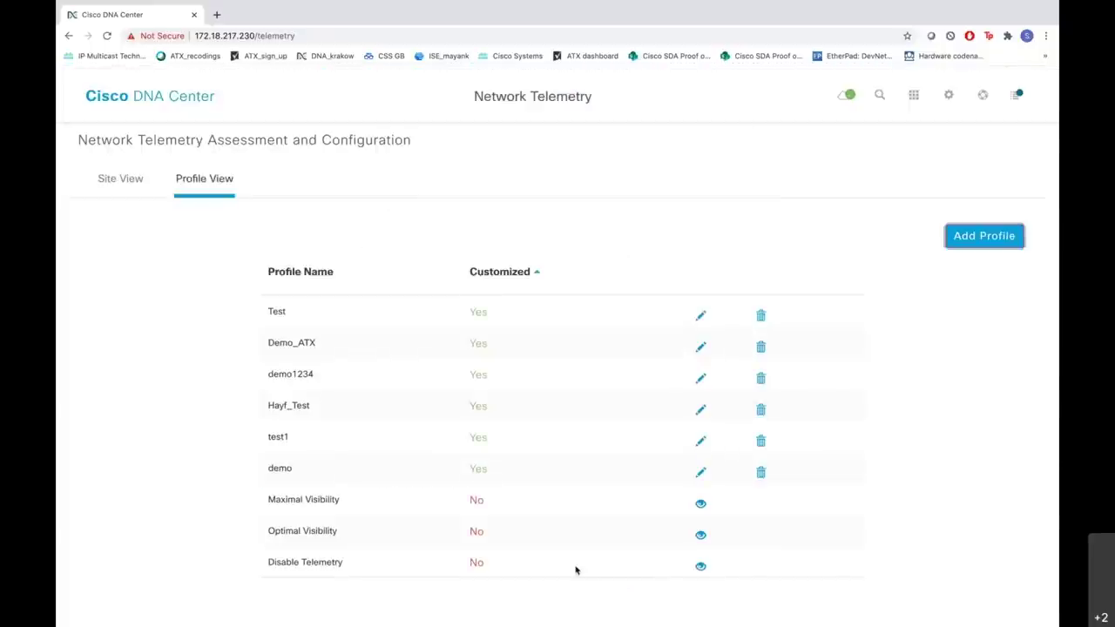
Switch to Site View and scroll through the per-site device telemetry profiles
click(112, 190)
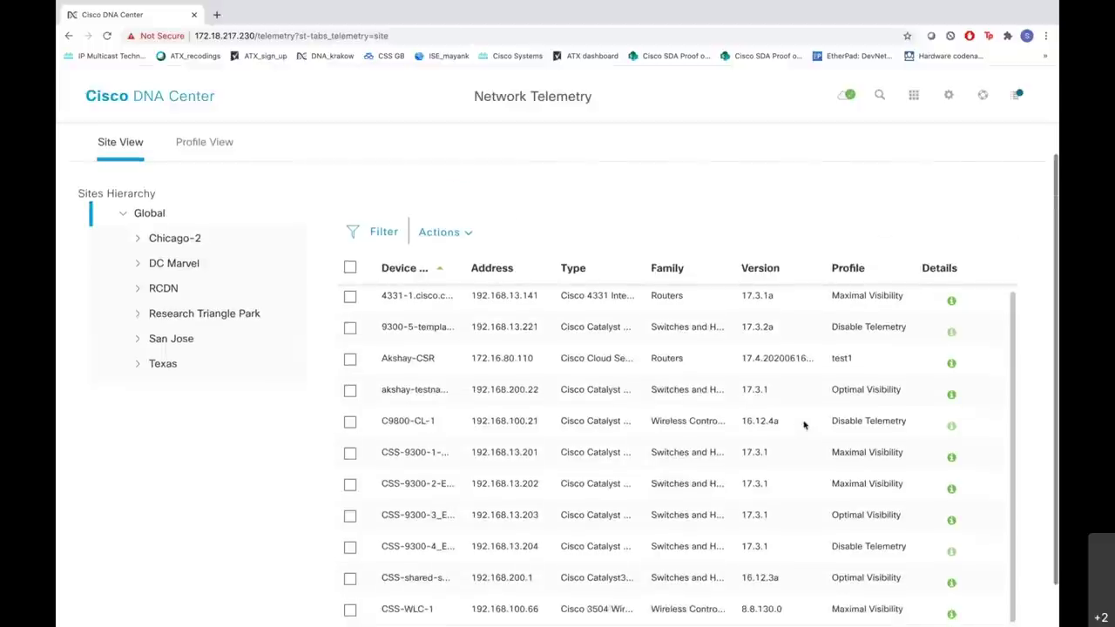
scroll(803, 425, down, 2)
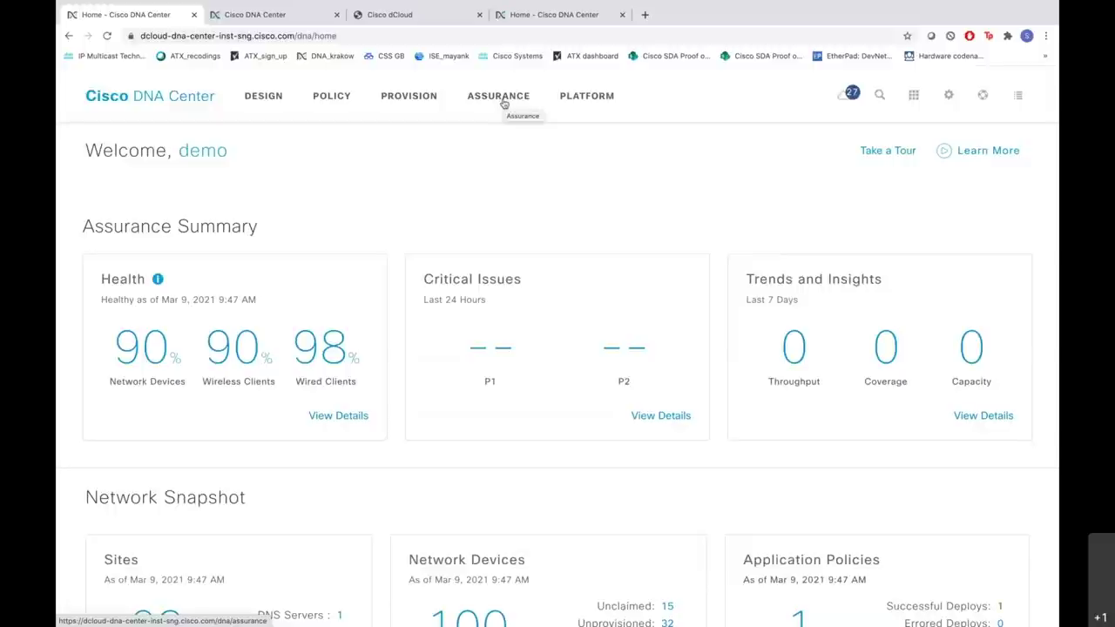
Open Assurance and review device (90%), wired client (98%) and wireless client (90%) health
click(498, 96)
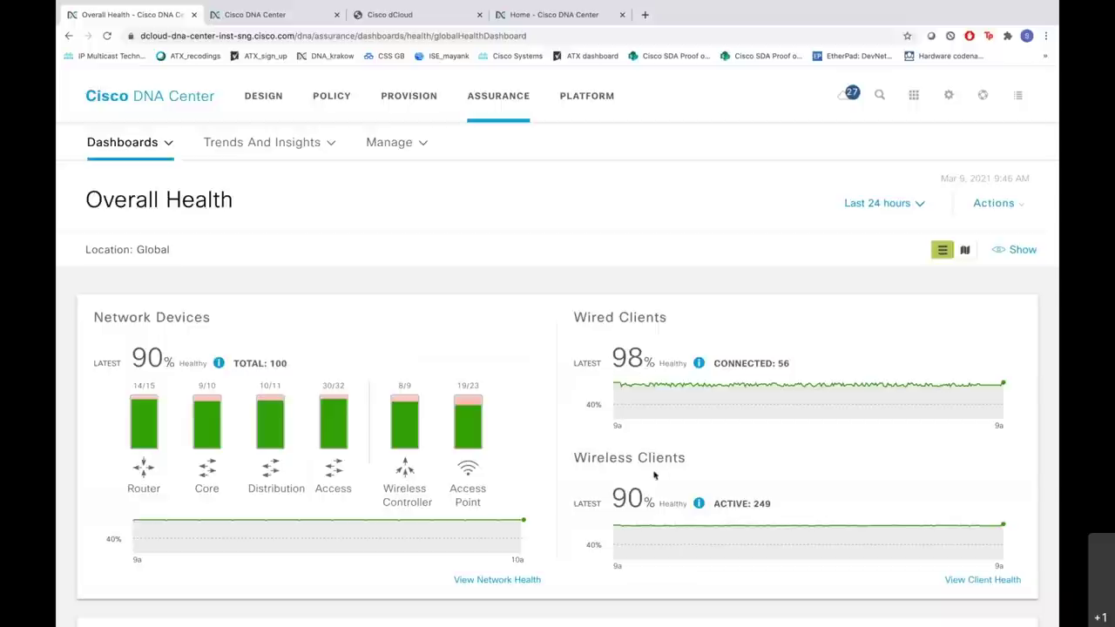
scroll(654, 474, down, 2)
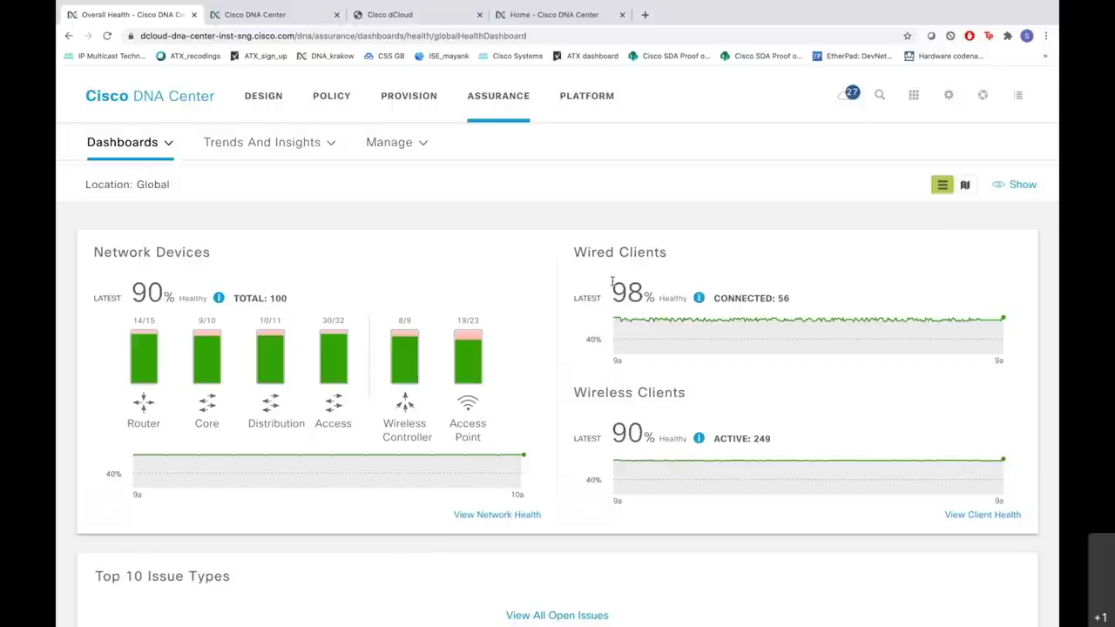
scroll(613, 279, up, 1)
scroll(238, 226, up, 1)
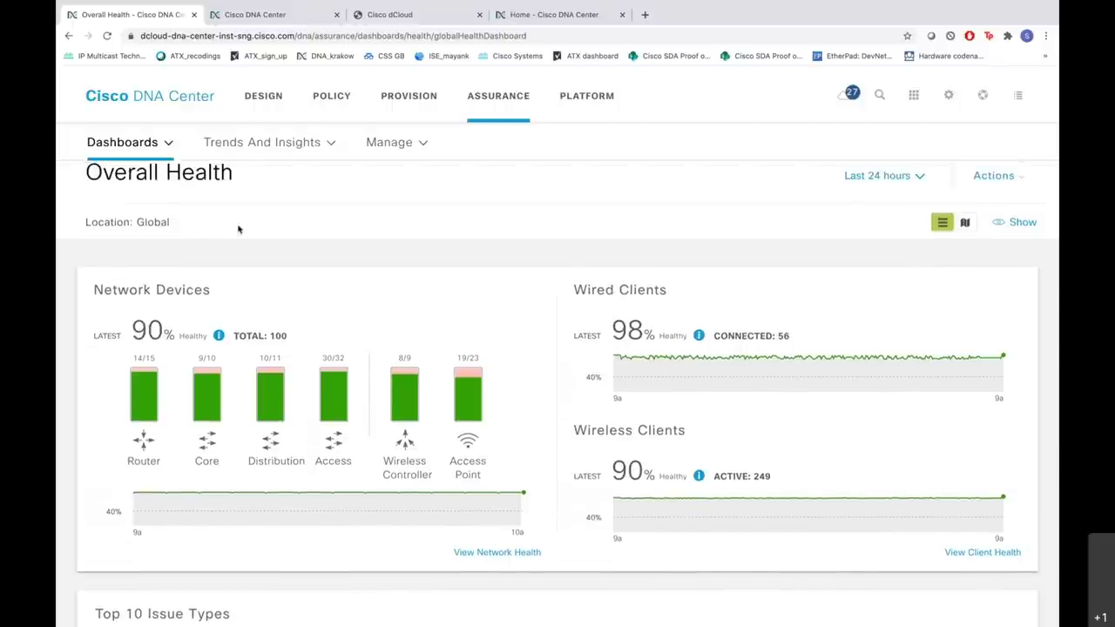
Open the Client Health dashboard from Dashboards > Health
mouse_move(169, 151)
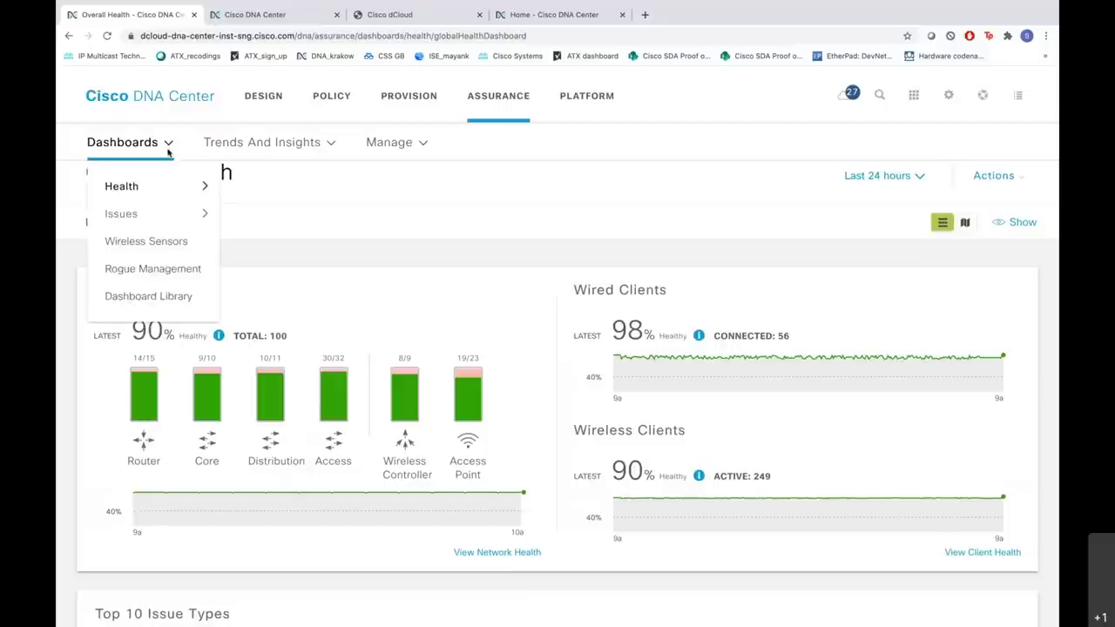
mouse_move(155, 182)
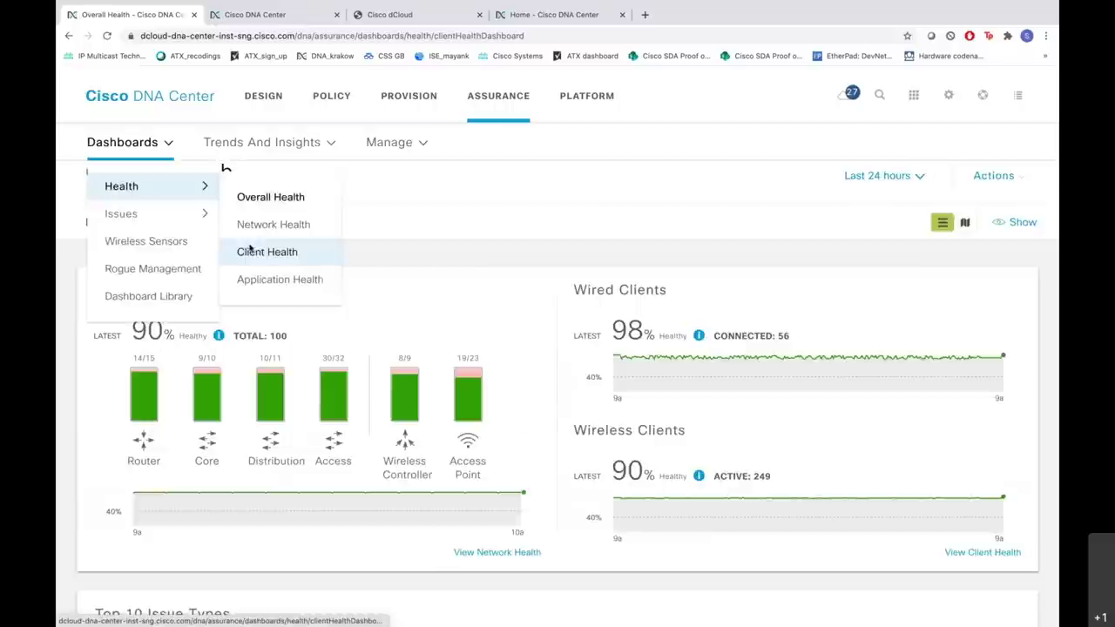
click(249, 250)
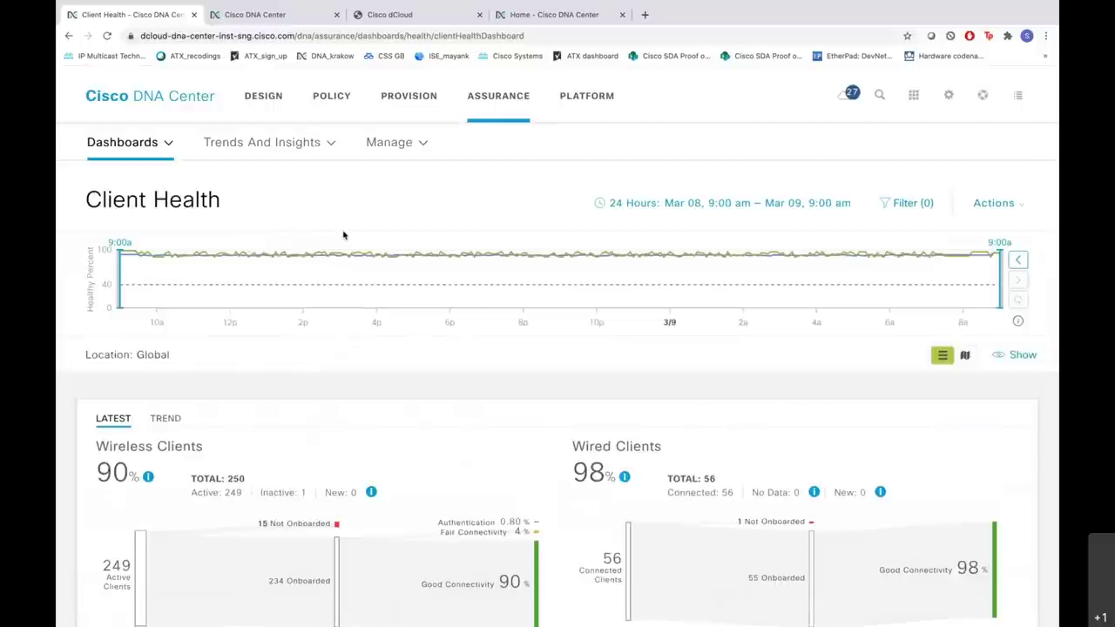
Try the 7 Days and 3 Hours time ranges, then cancel, keeping 24 Hours
mouse_move(381, 256)
click(601, 206)
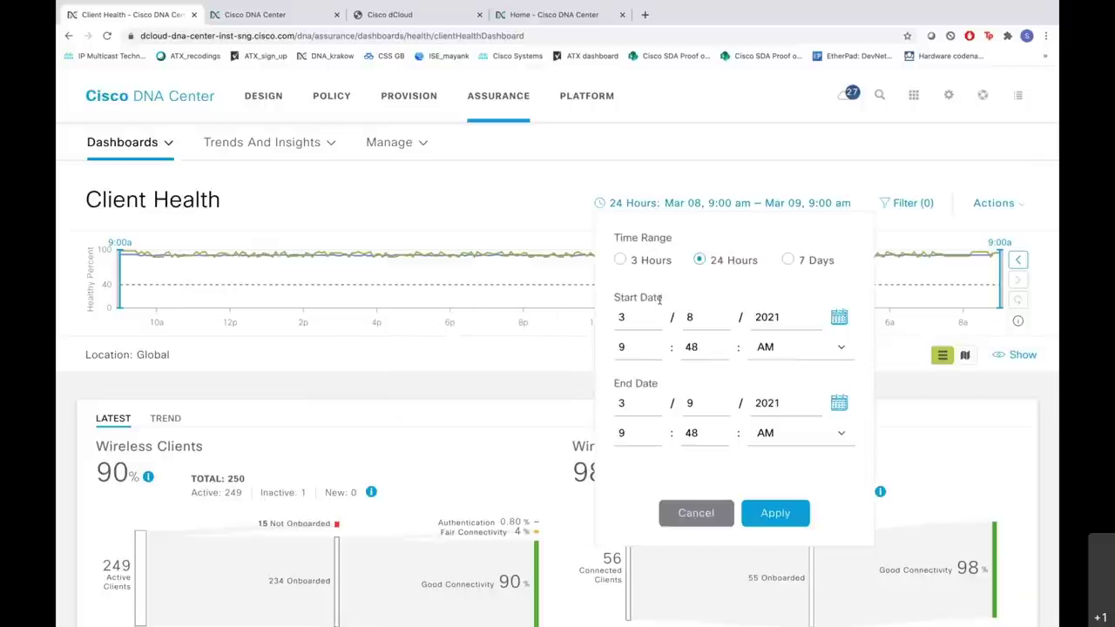
click(788, 261)
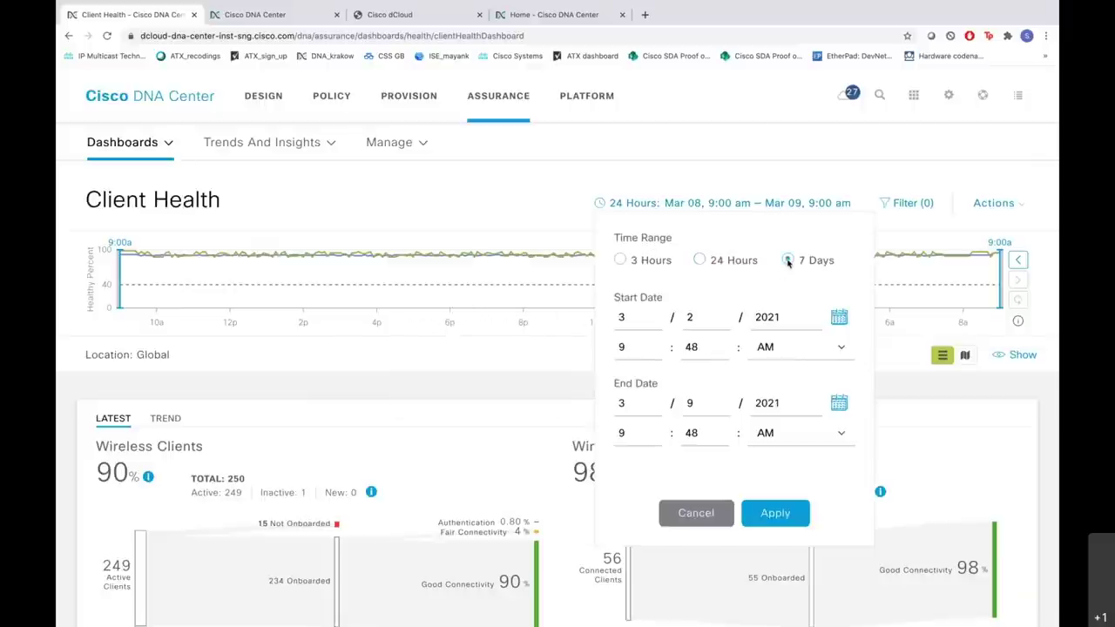
click(621, 261)
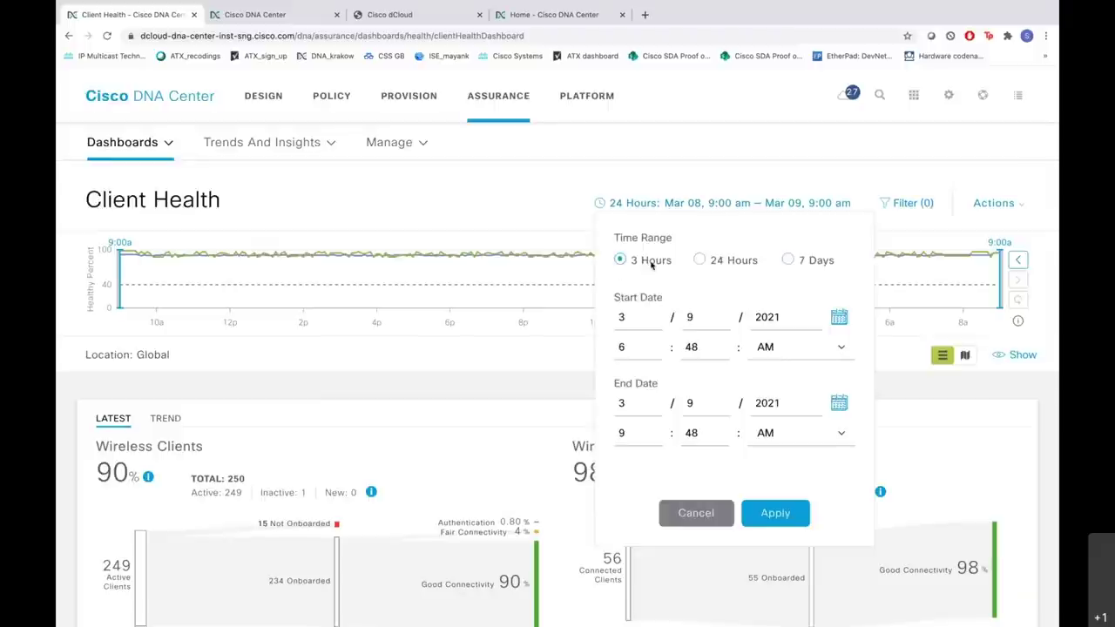
click(698, 261)
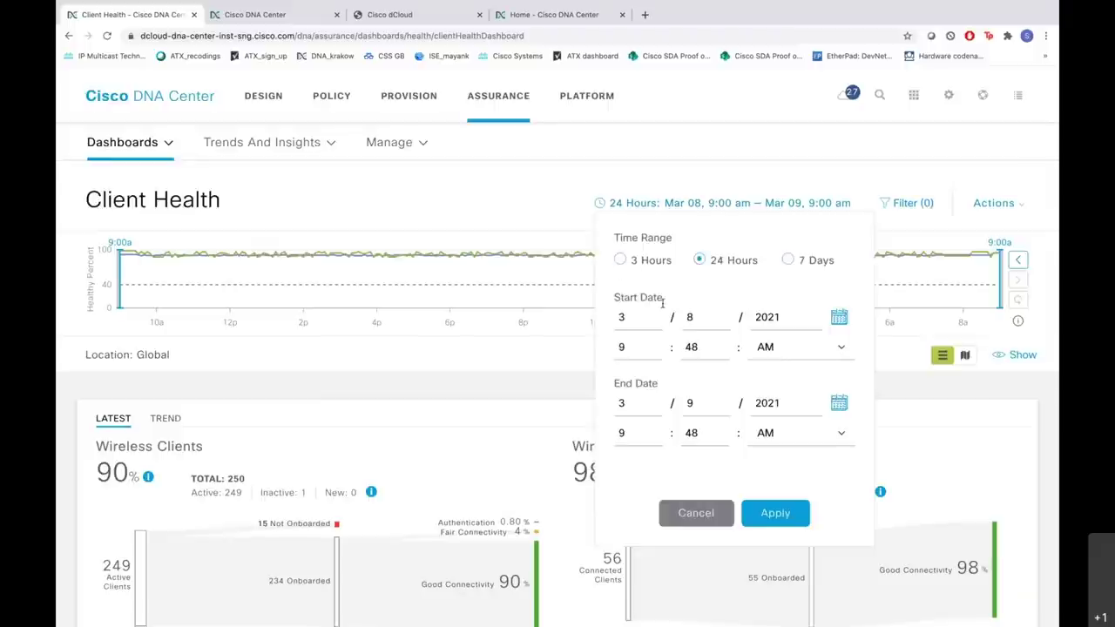
click(718, 521)
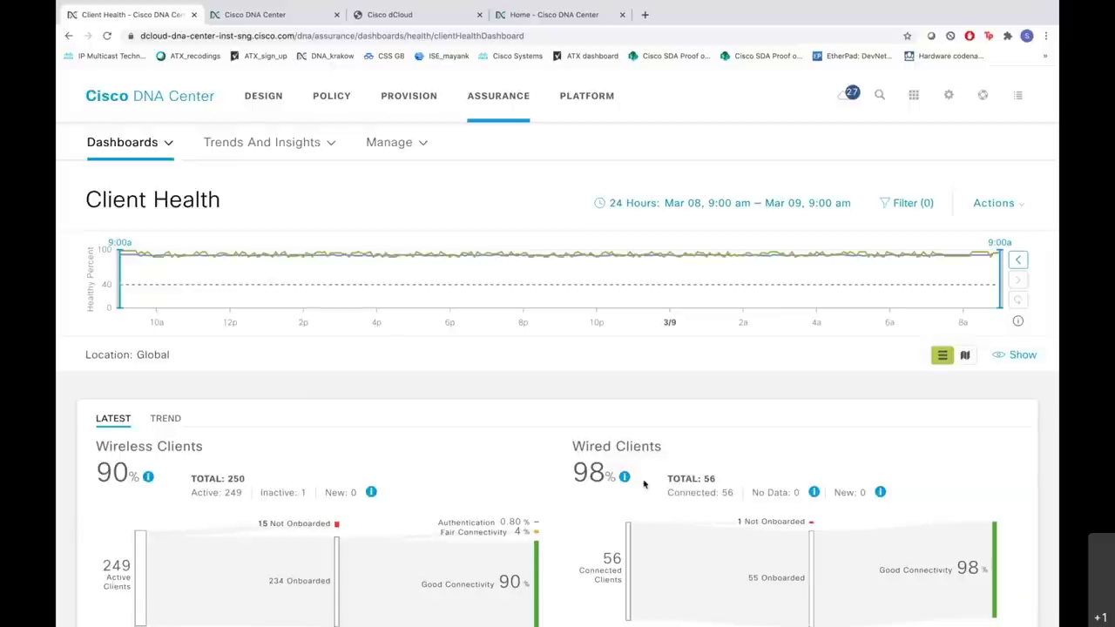
scroll(643, 484, down, 3)
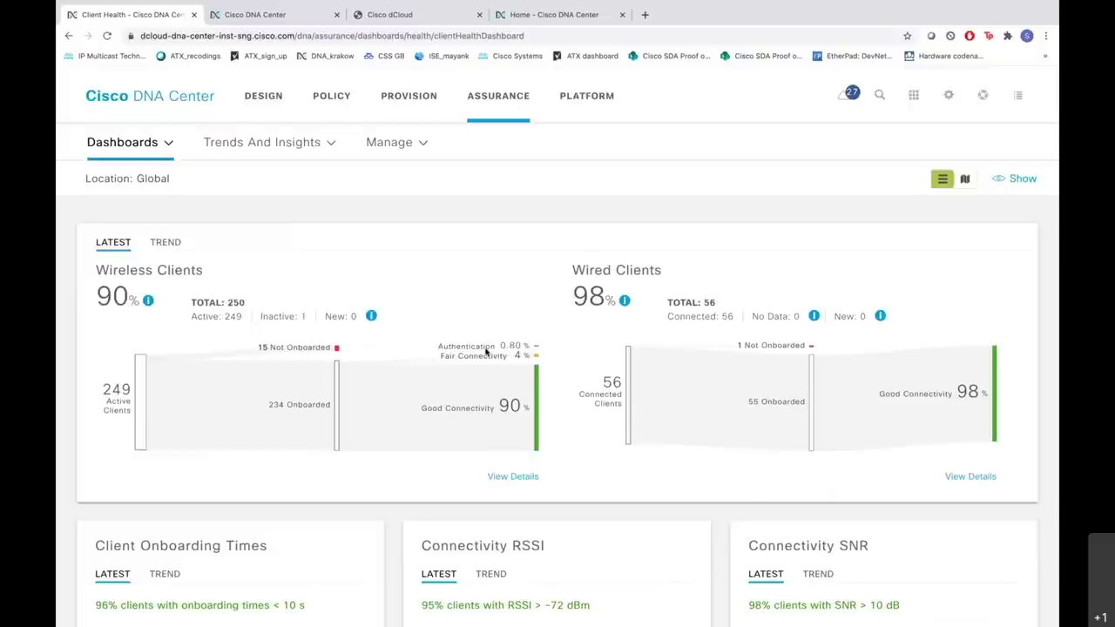
scroll(486, 351, down, 3)
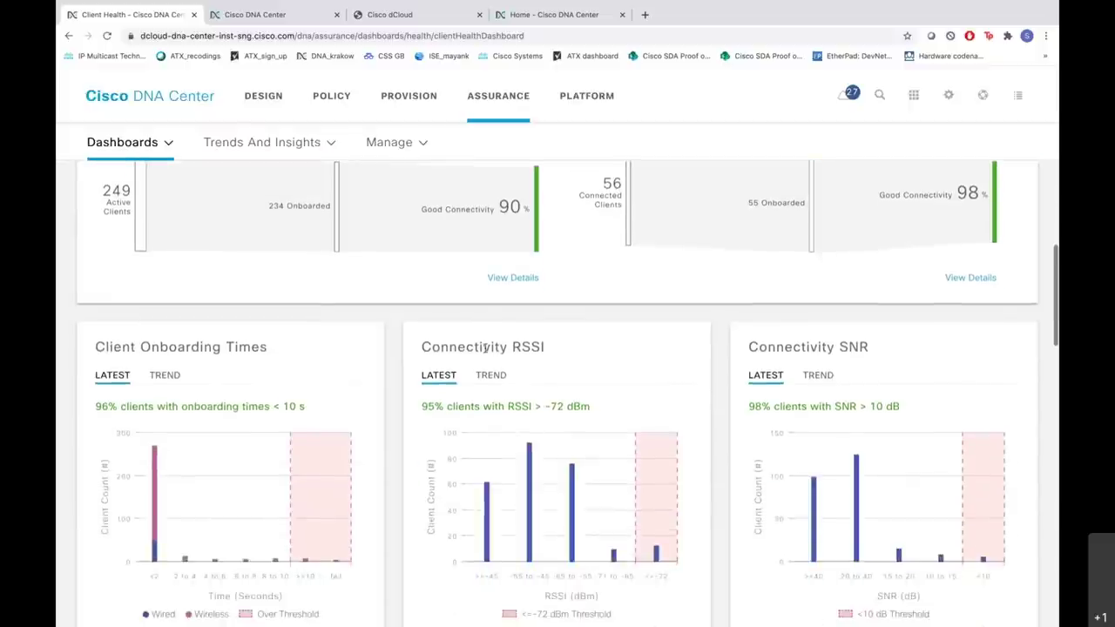
scroll(486, 348, down, 1)
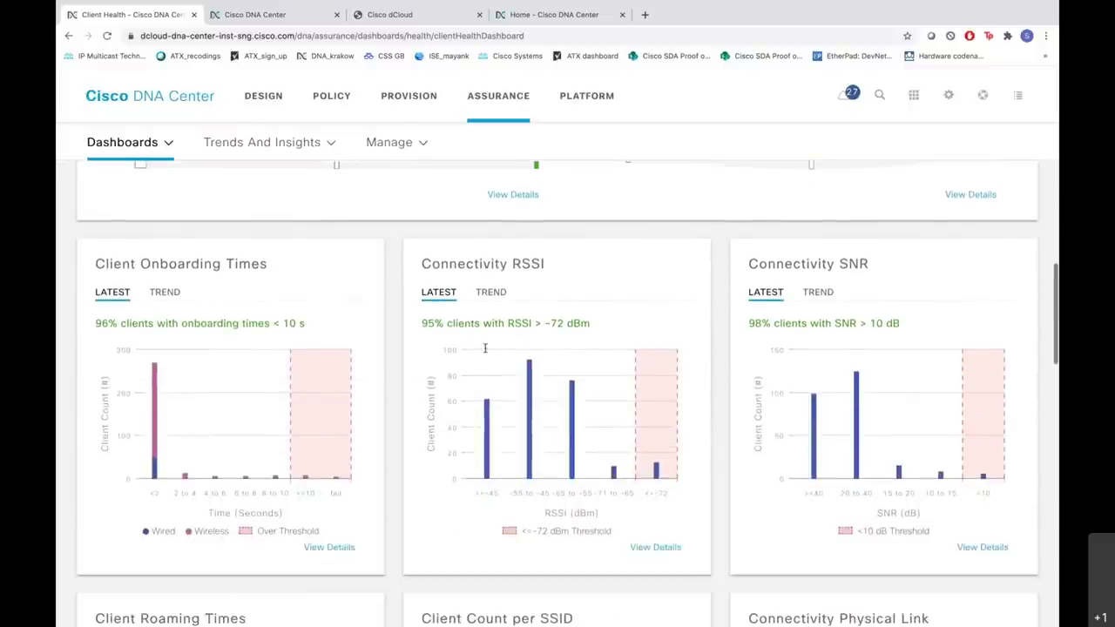
scroll(486, 348, down, 1)
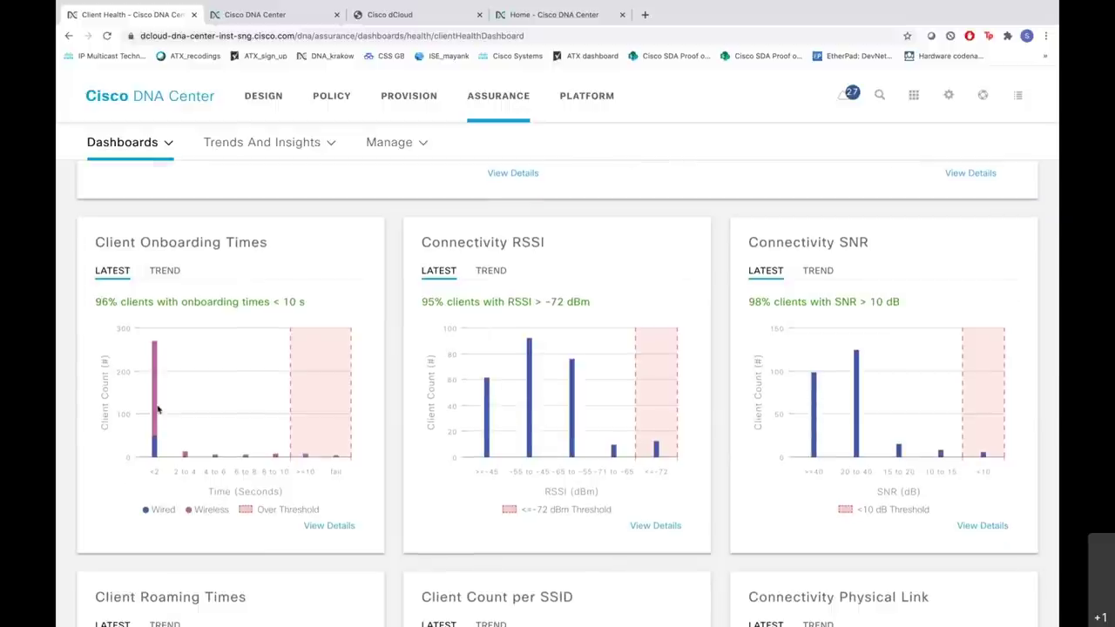
mouse_move(164, 436)
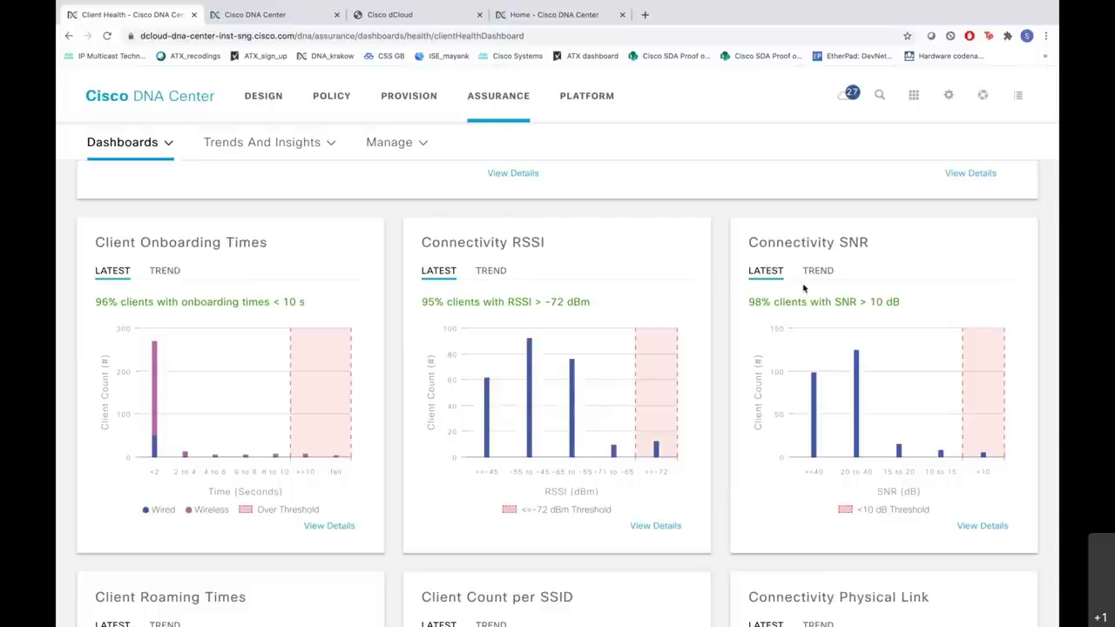
scroll(808, 293, down, 2)
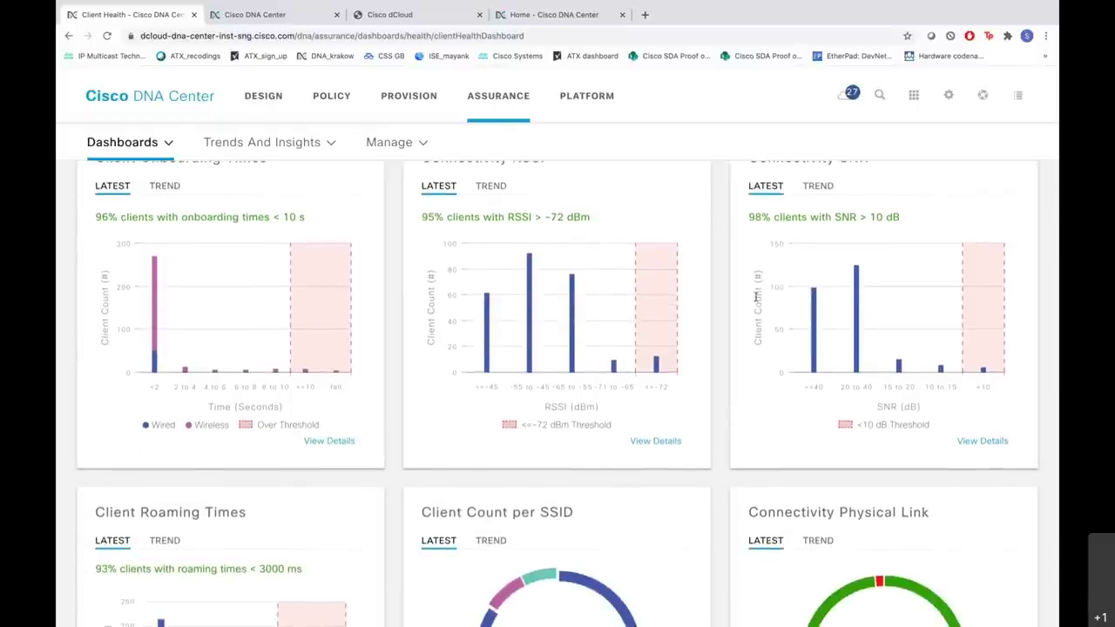
scroll(675, 425, down, 1)
scroll(675, 425, down, 5)
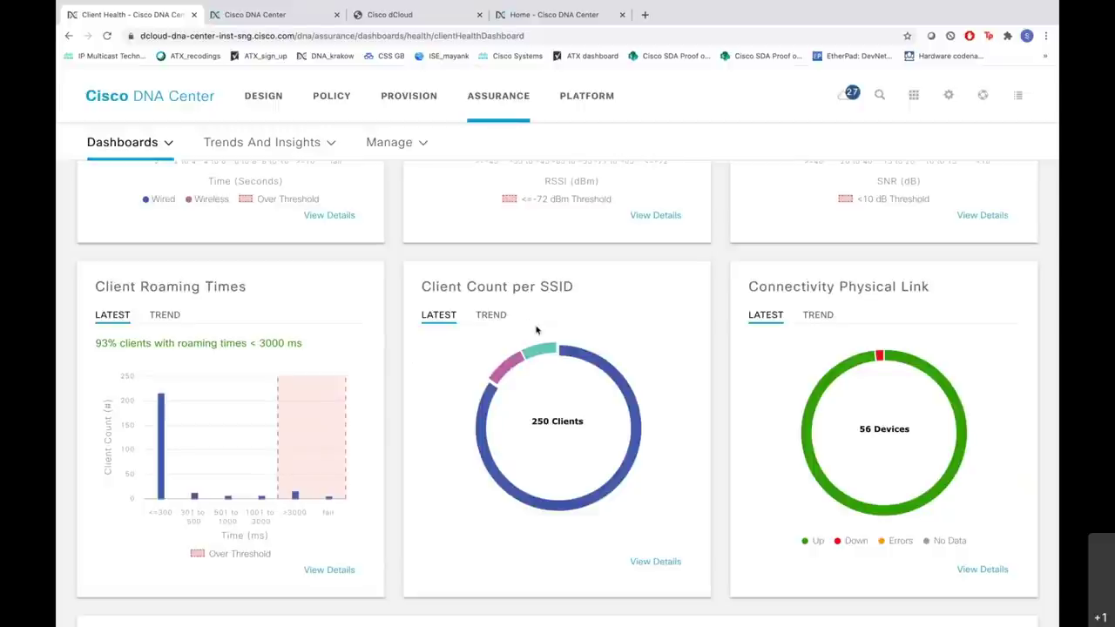
mouse_move(543, 350)
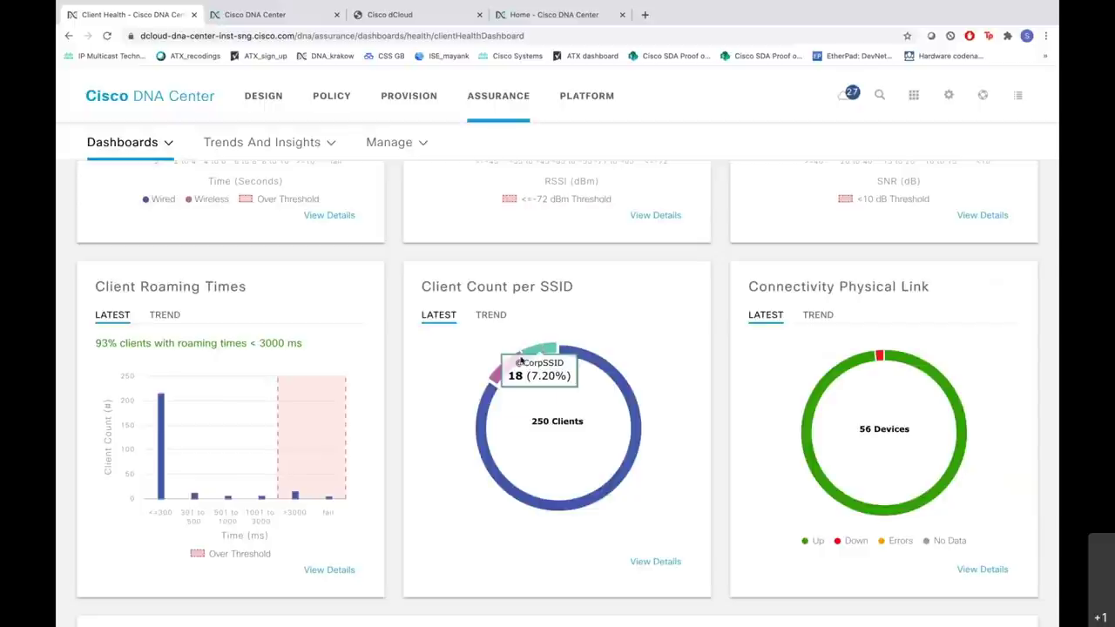
mouse_move(511, 367)
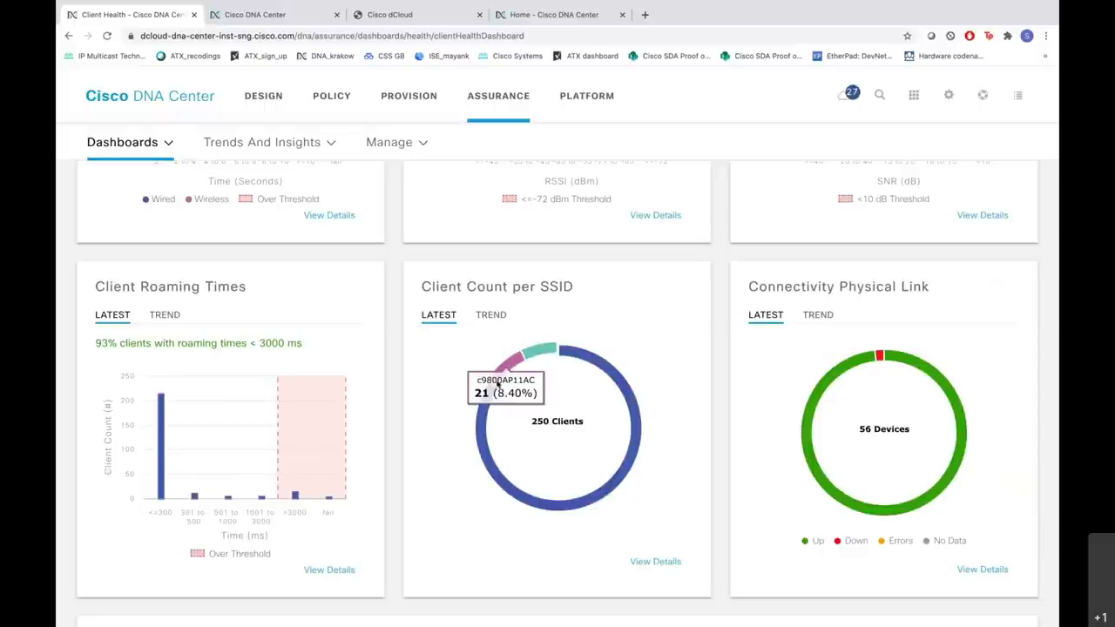
mouse_move(485, 419)
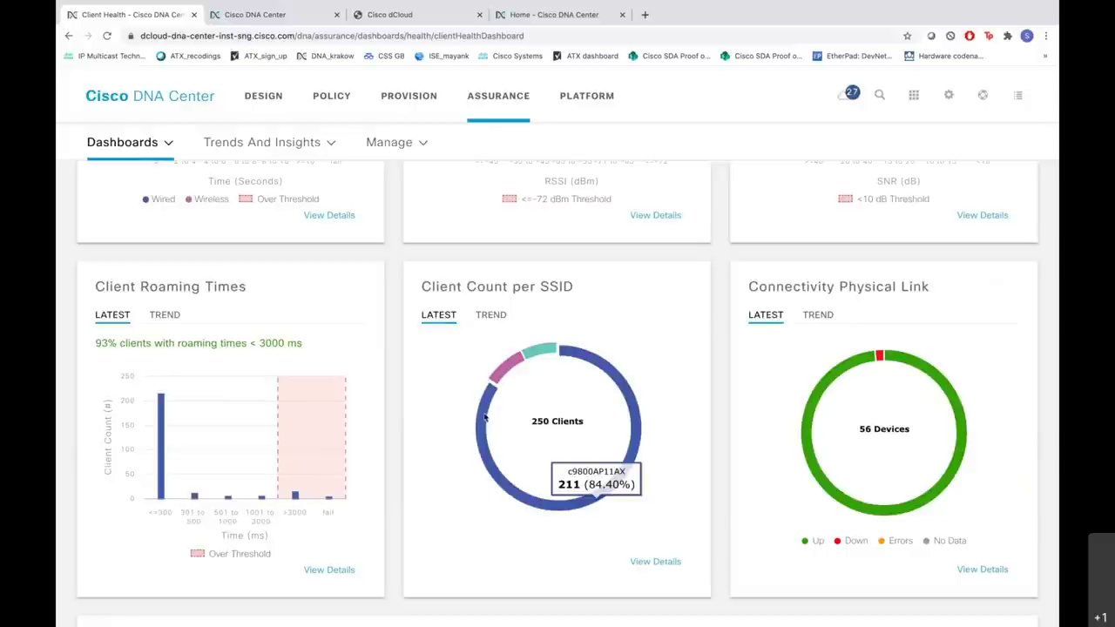
scroll(710, 392, down, 2)
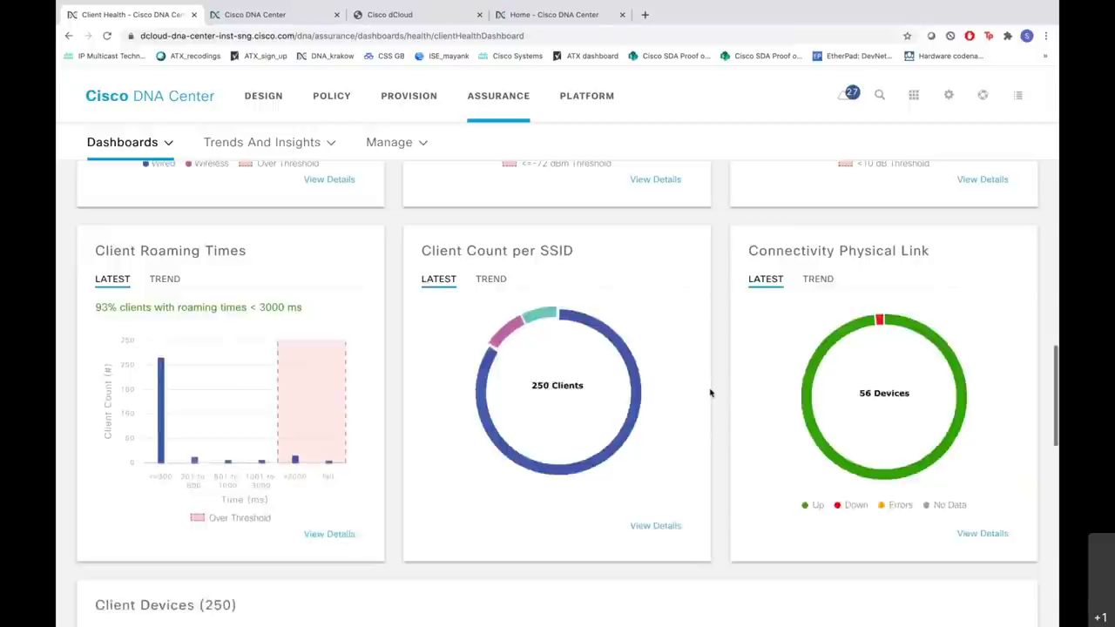
Filter the Client Devices table to Poor health, showing clients scoring 2–3
scroll(710, 393, down, 2)
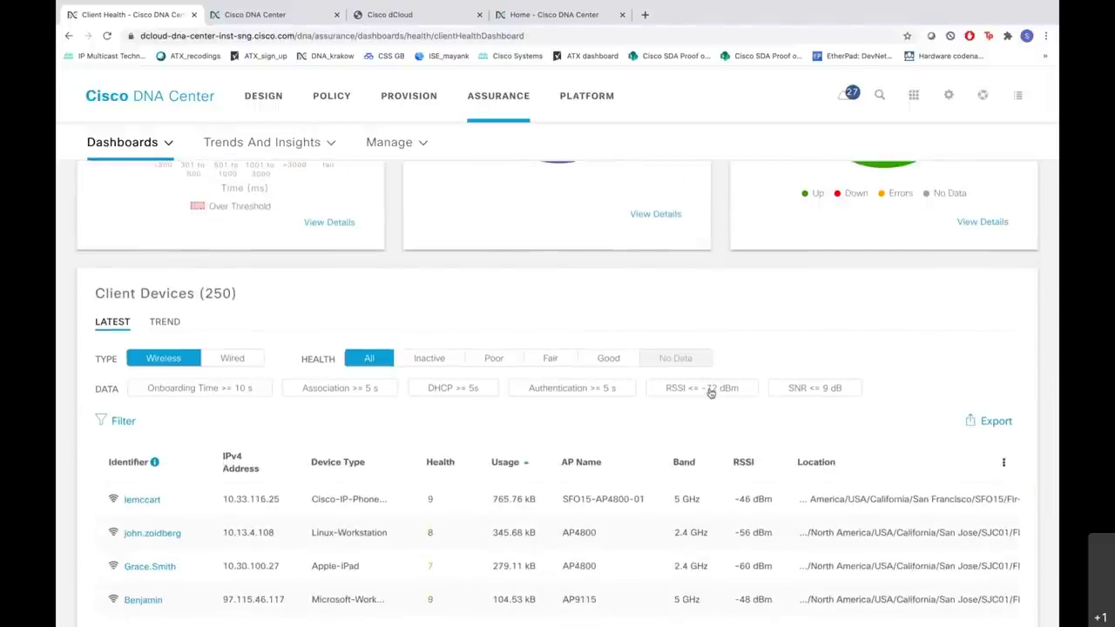
scroll(710, 392, down, 1)
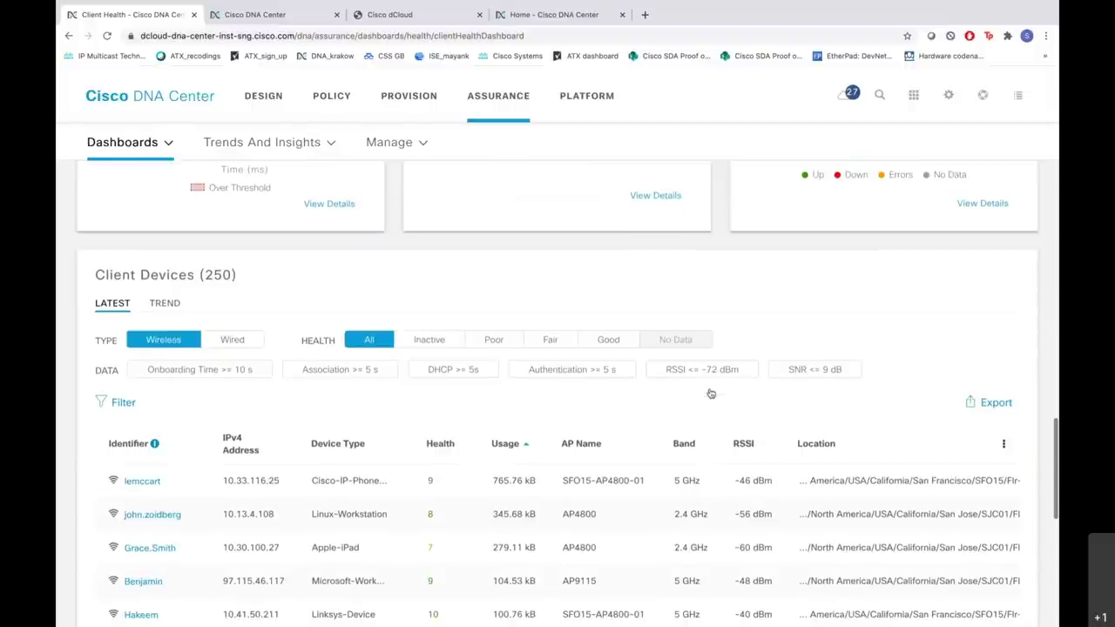
scroll(710, 392, down, 1)
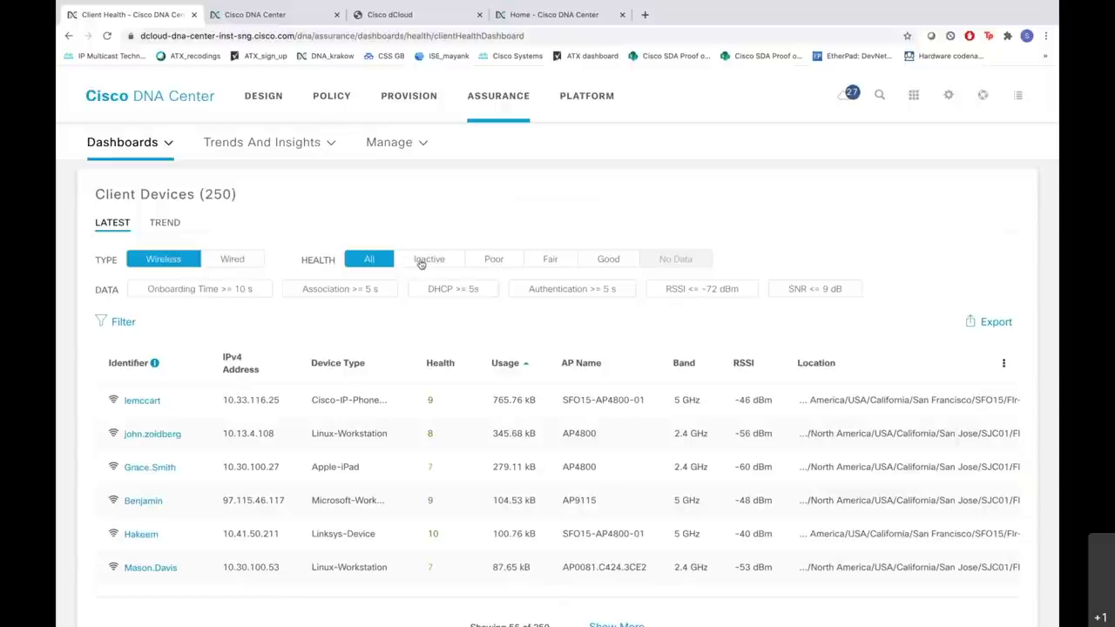
click(490, 261)
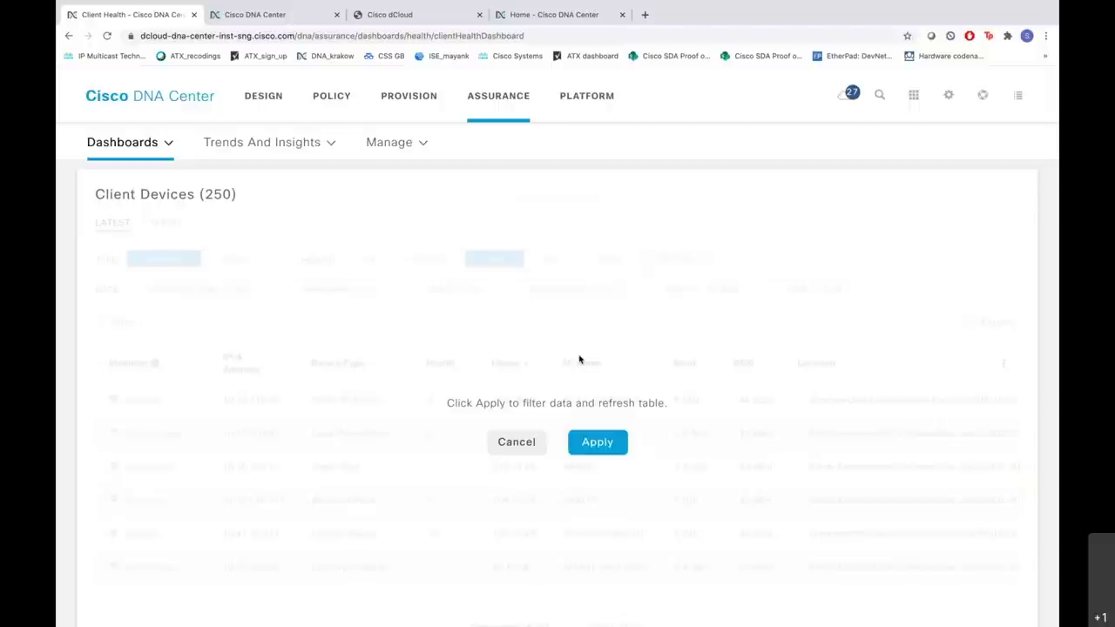
click(598, 443)
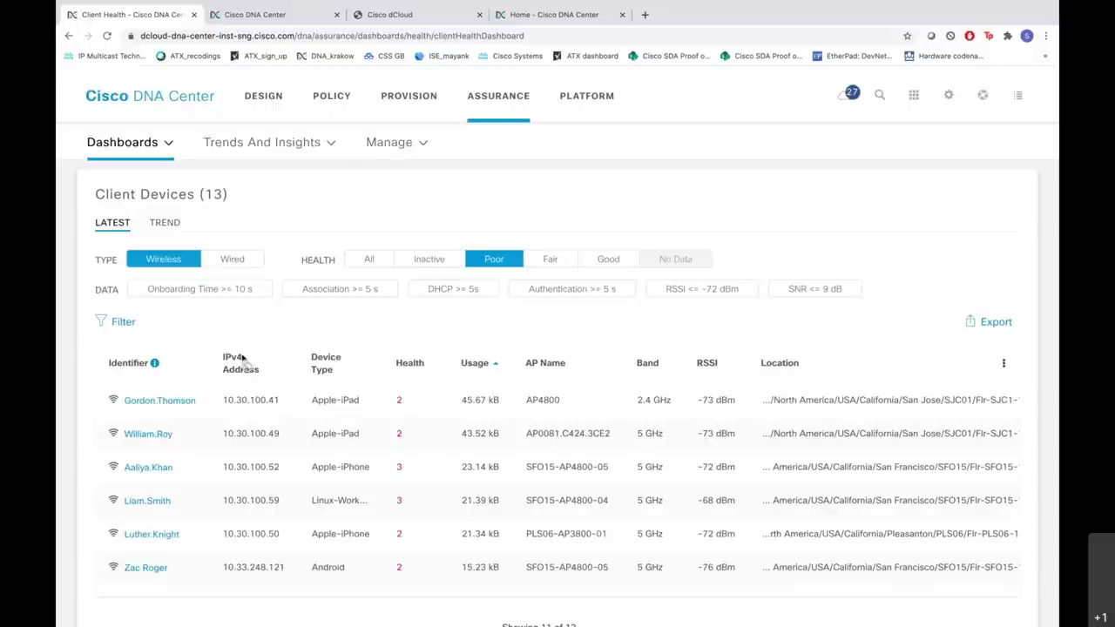
scroll(242, 361, down, 2)
scroll(228, 384, down, 3)
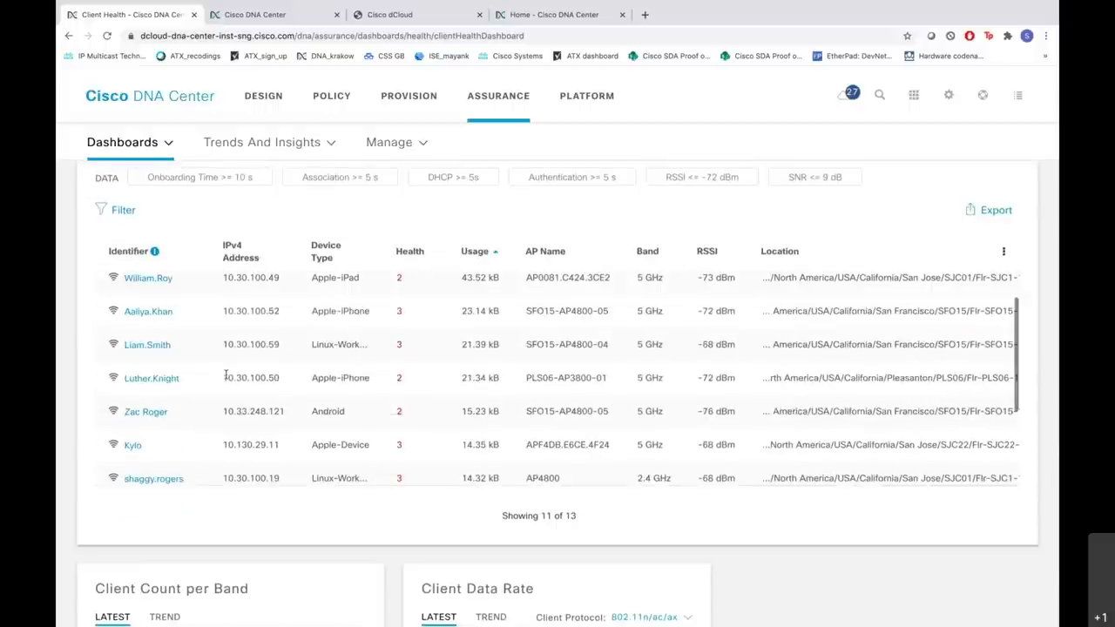
scroll(57, 464, down, 2)
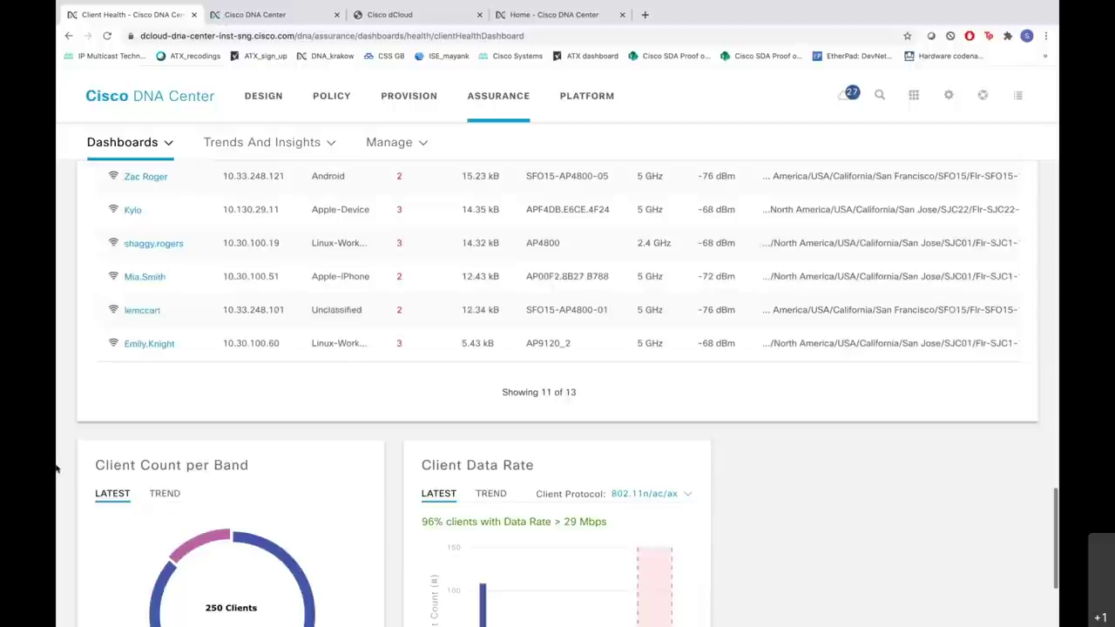
scroll(57, 468, down, 2)
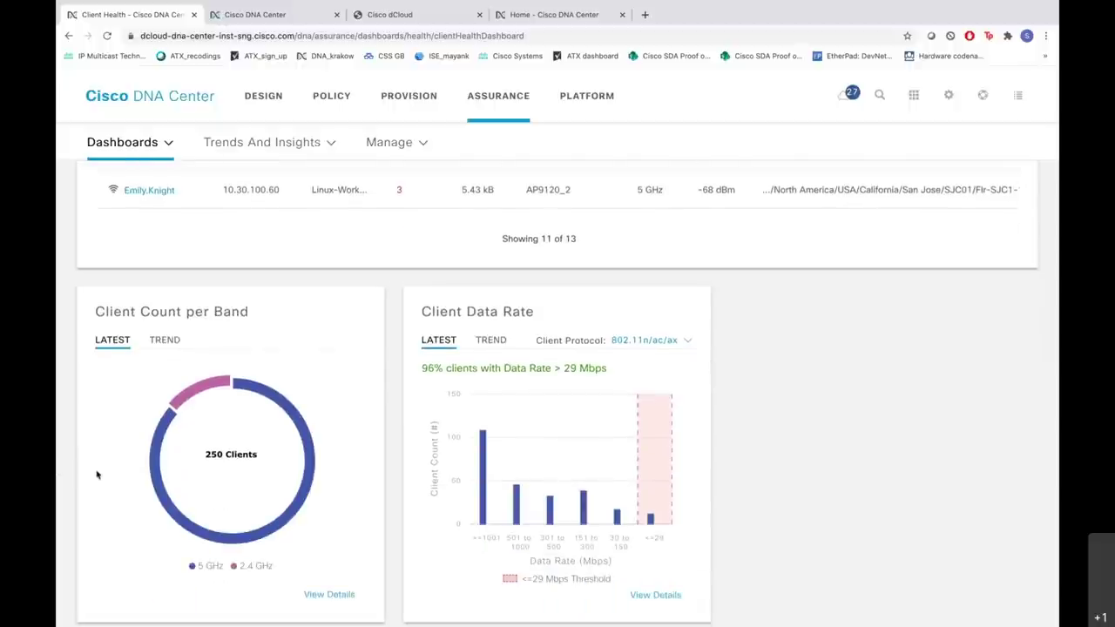
scroll(98, 475, down, 1)
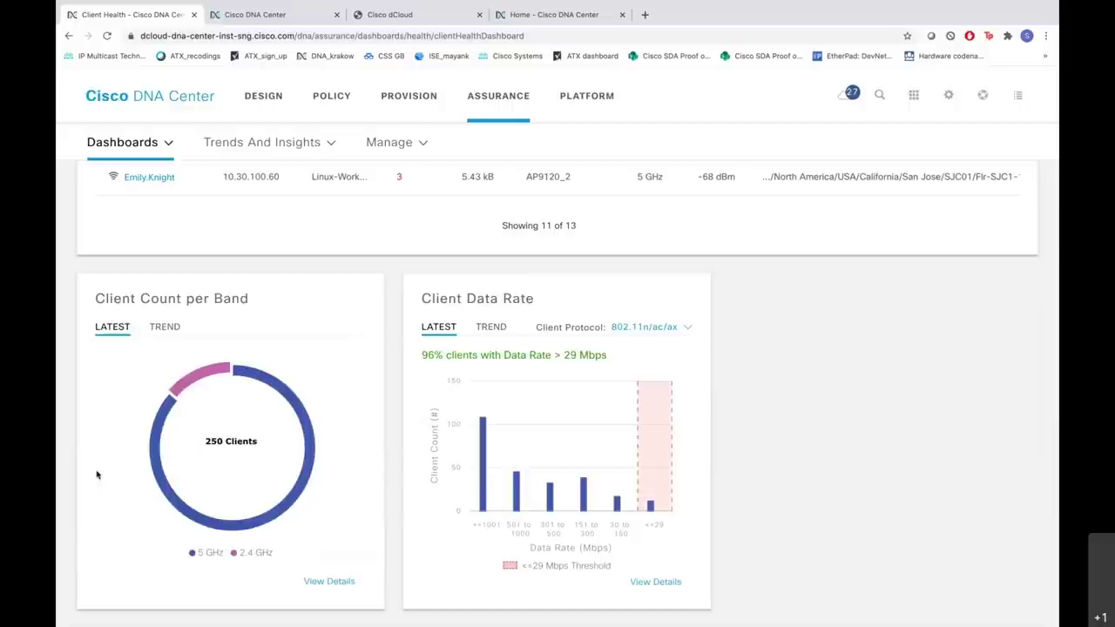
mouse_move(154, 458)
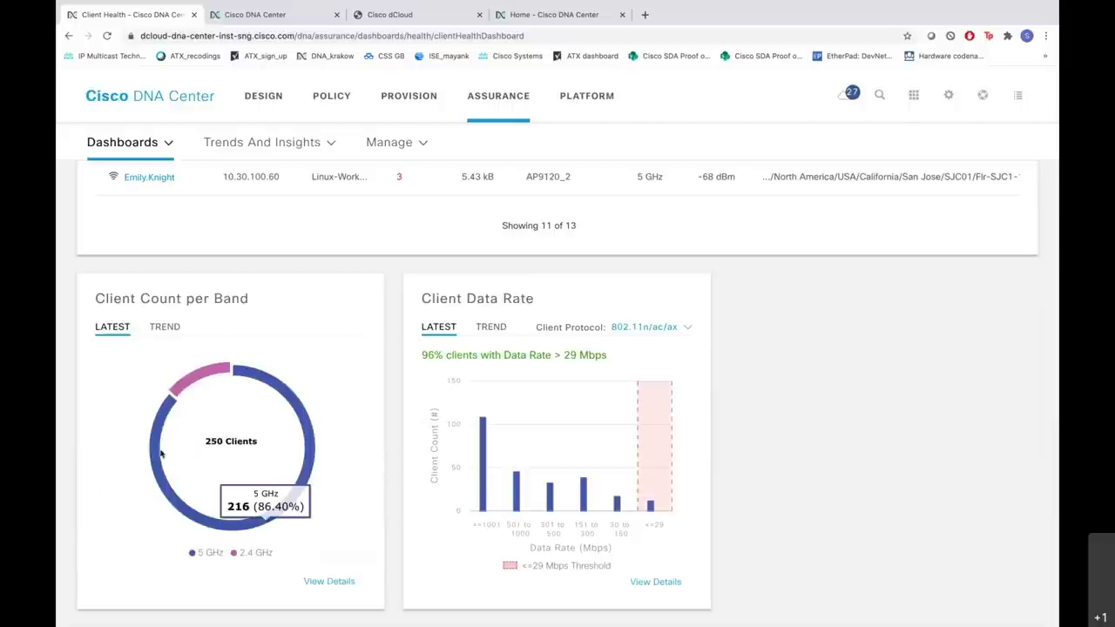
mouse_move(185, 385)
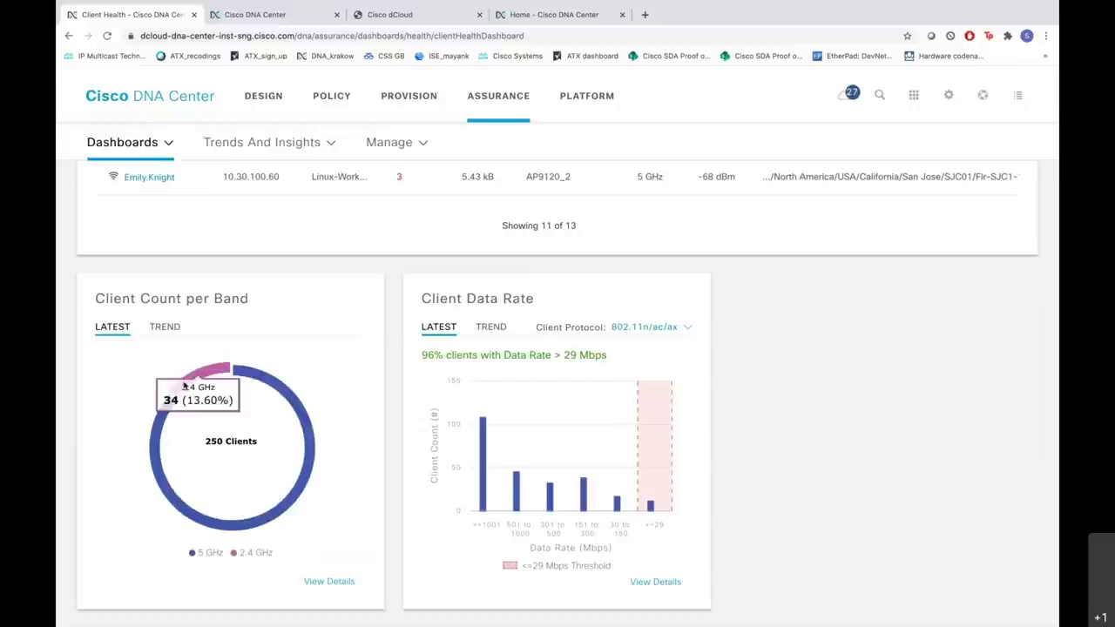